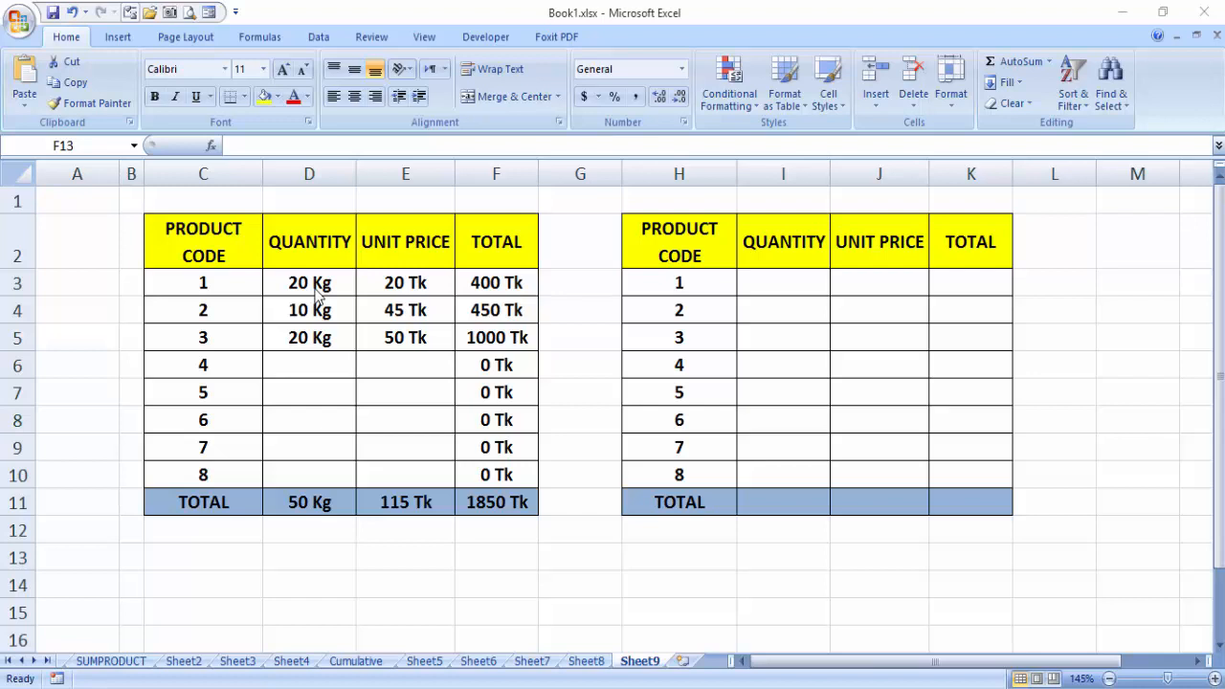
# - Enter 20 kg as the quantity in I3 and 100 tk as the unit price in J3, including the units as text
pyautogui.click(786, 281)
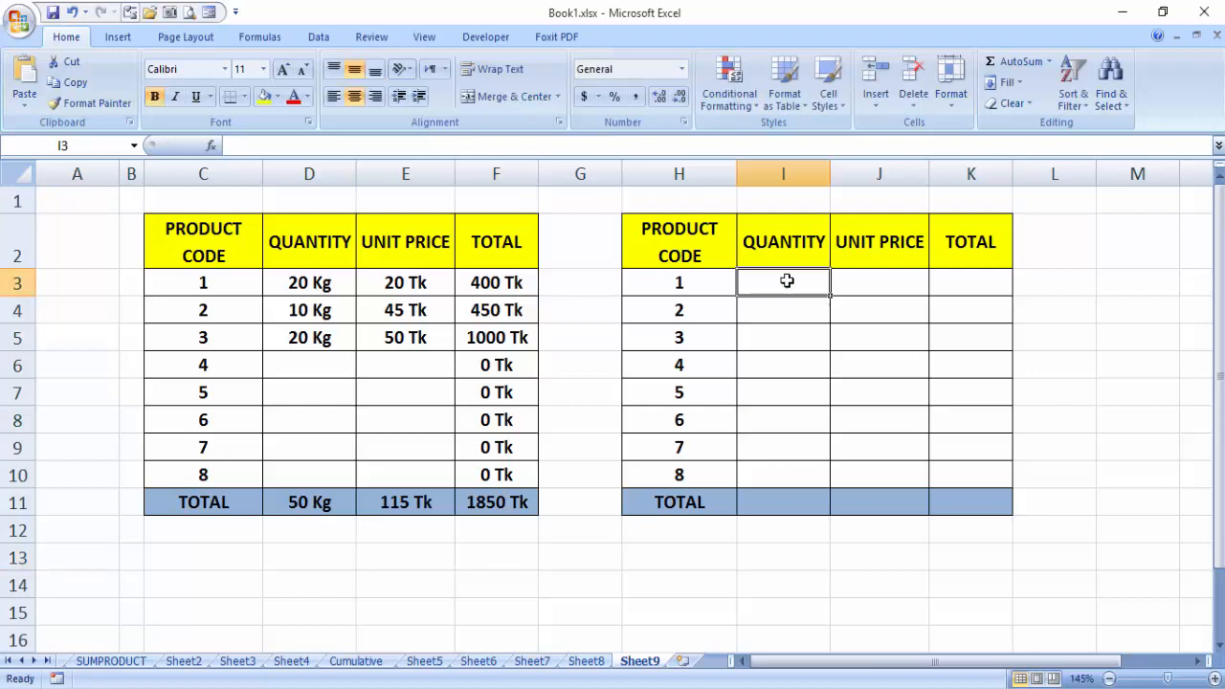
pyautogui.write('20')
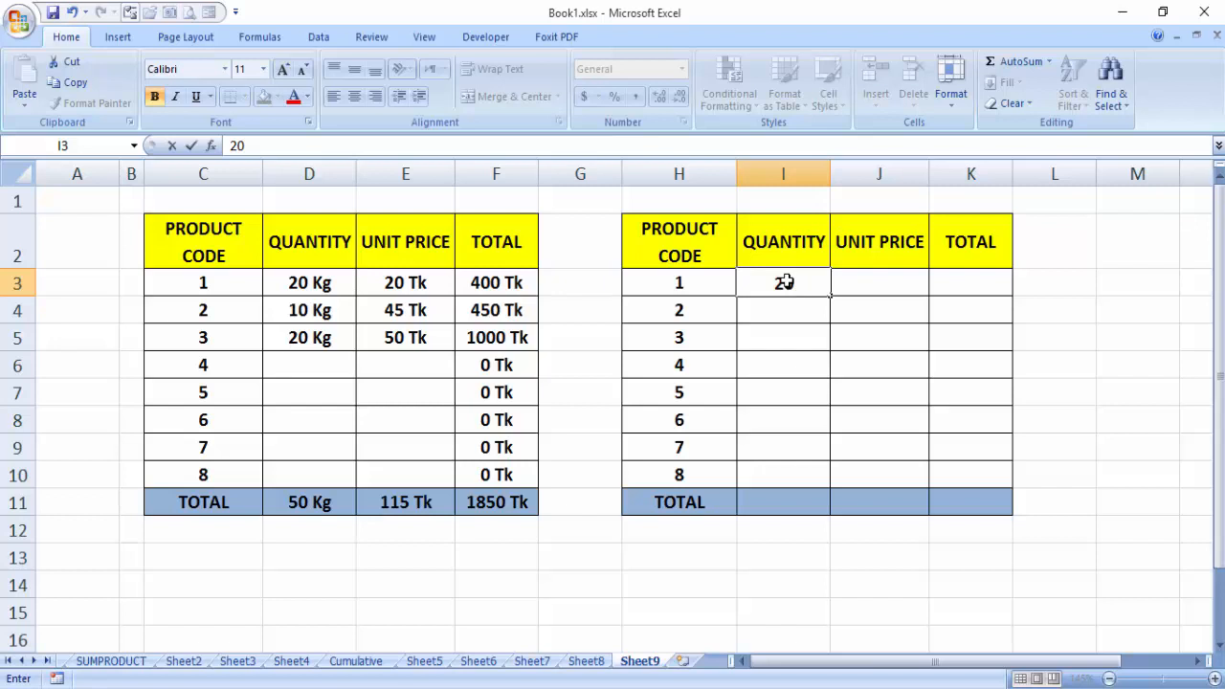
pyautogui.write(' kg')
pyautogui.press('Tab')
pyautogui.write('100')
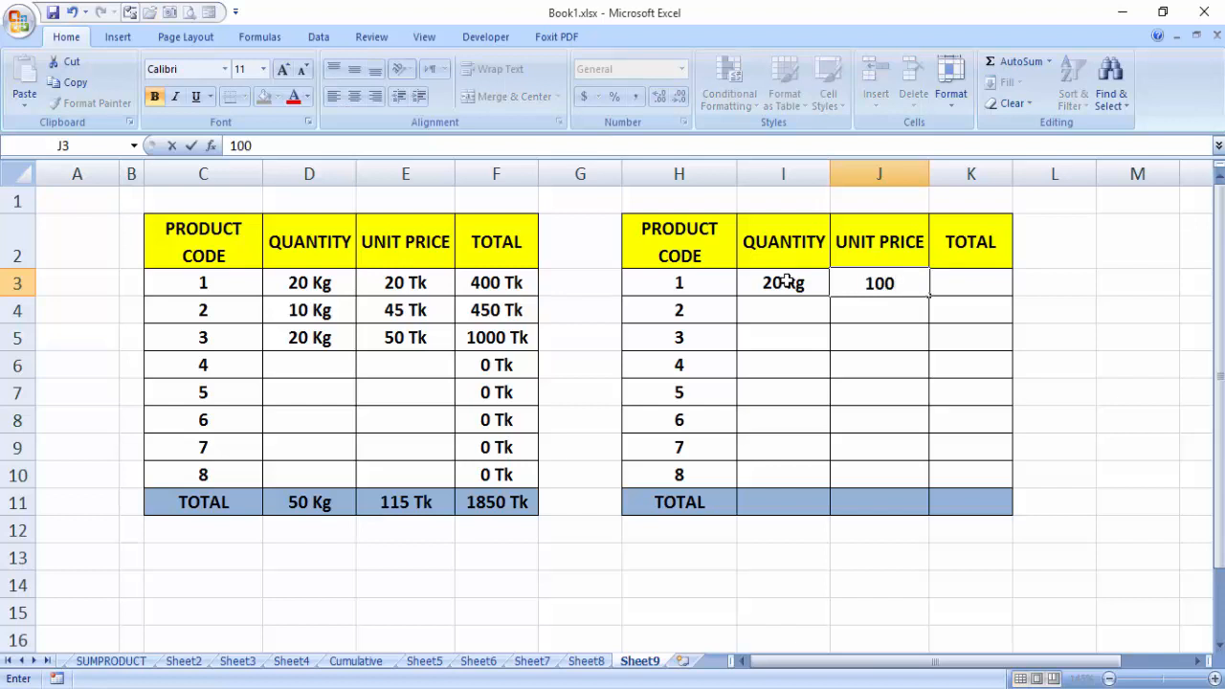
pyautogui.write(' tk')
pyautogui.press('Tab')
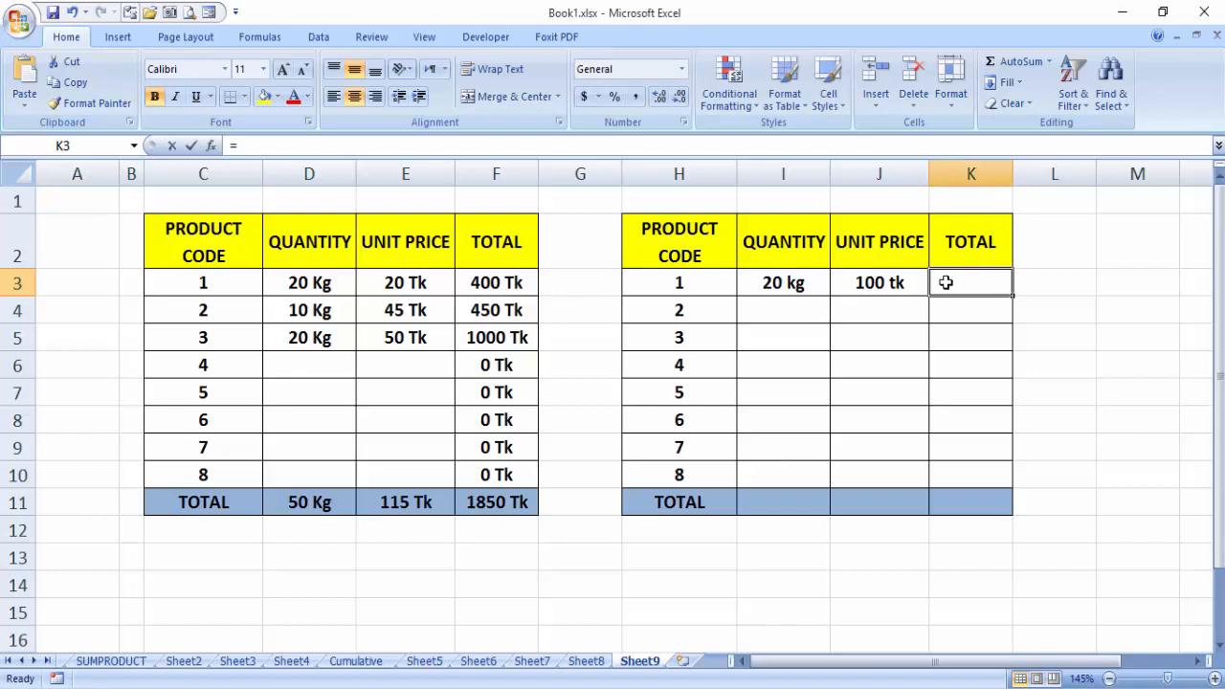
# - Try to calculate product 1's total in K3 with the formula =I3*J3
pyautogui.write('=')
pyautogui.click(802, 284)
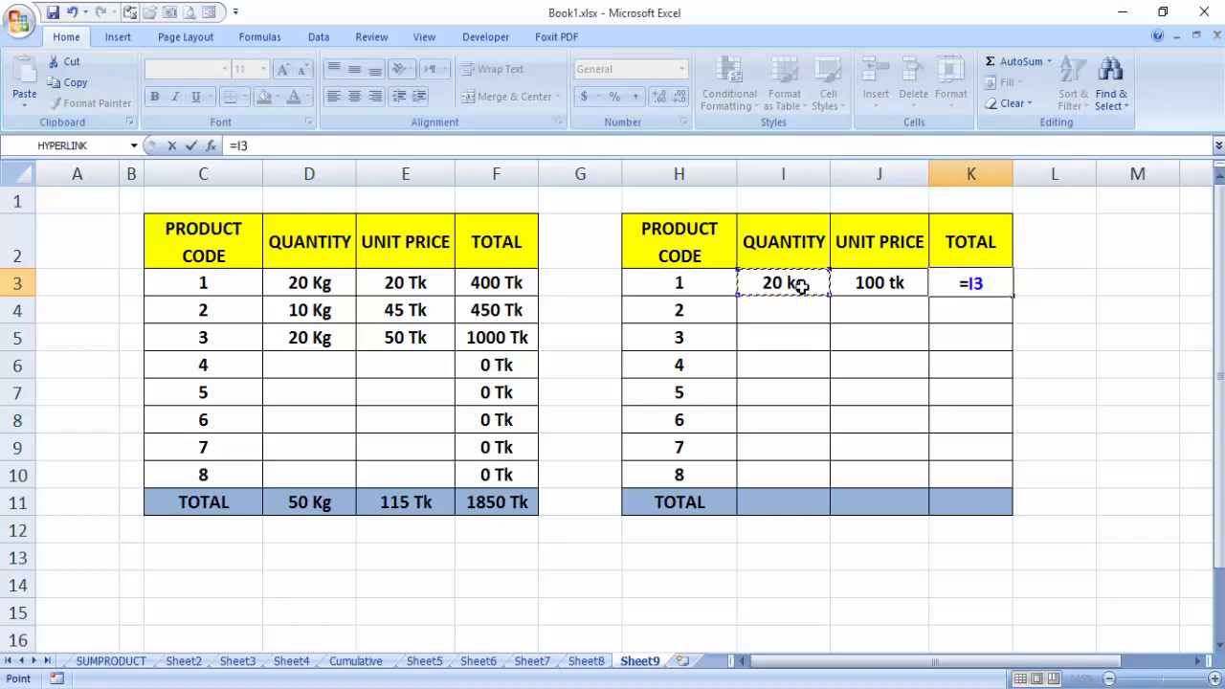
pyautogui.write('*')
pyautogui.click(861, 284)
pyautogui.press('Return')
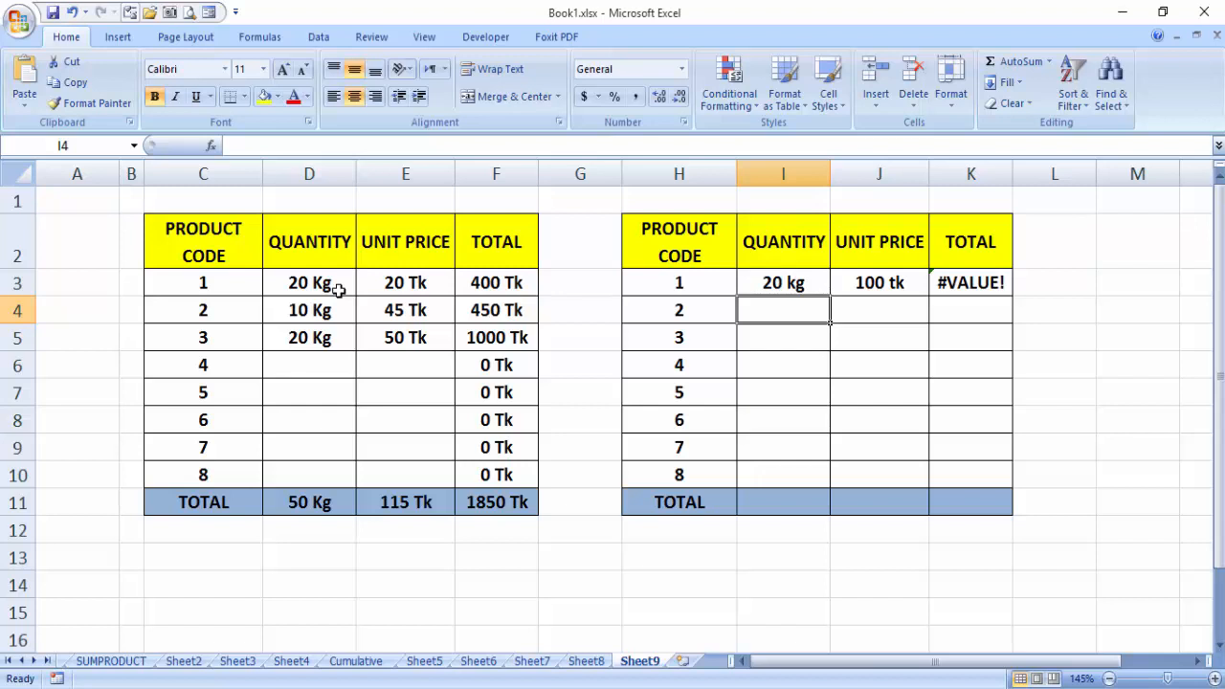
# - Enter a quantity of 100 and a unit price of 50 for product code 4 in D6 and E6
pyautogui.click(301, 355)
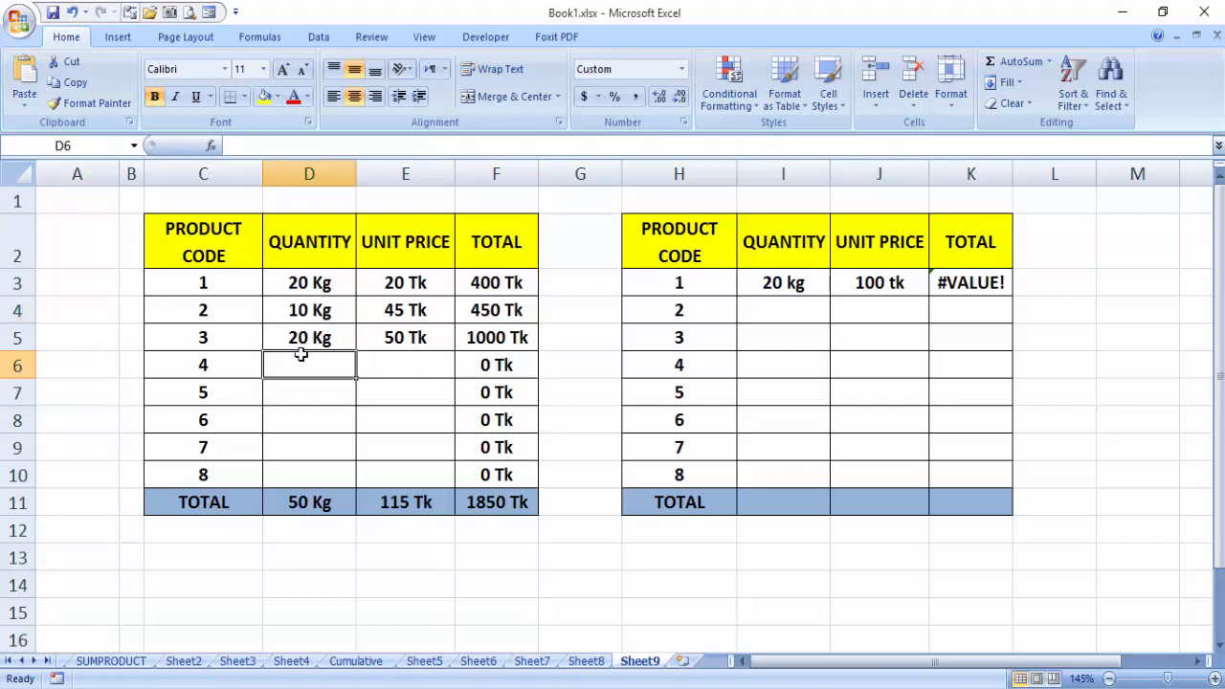
pyautogui.write('100')
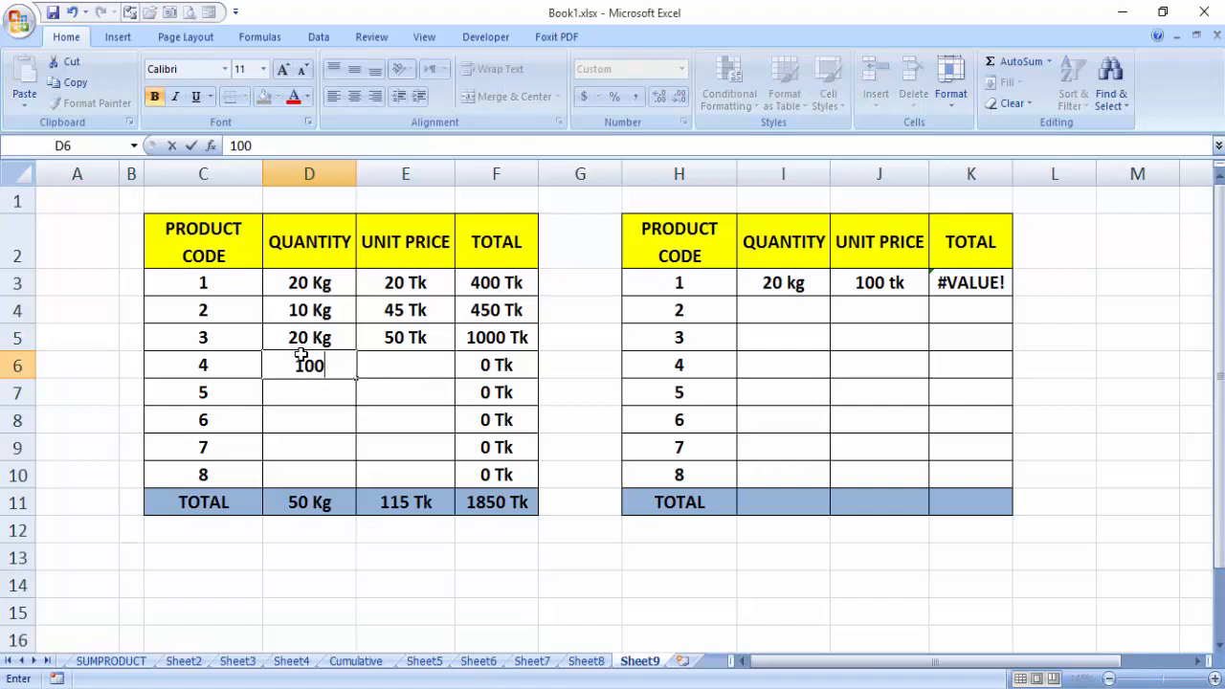
pyautogui.press('Tab')
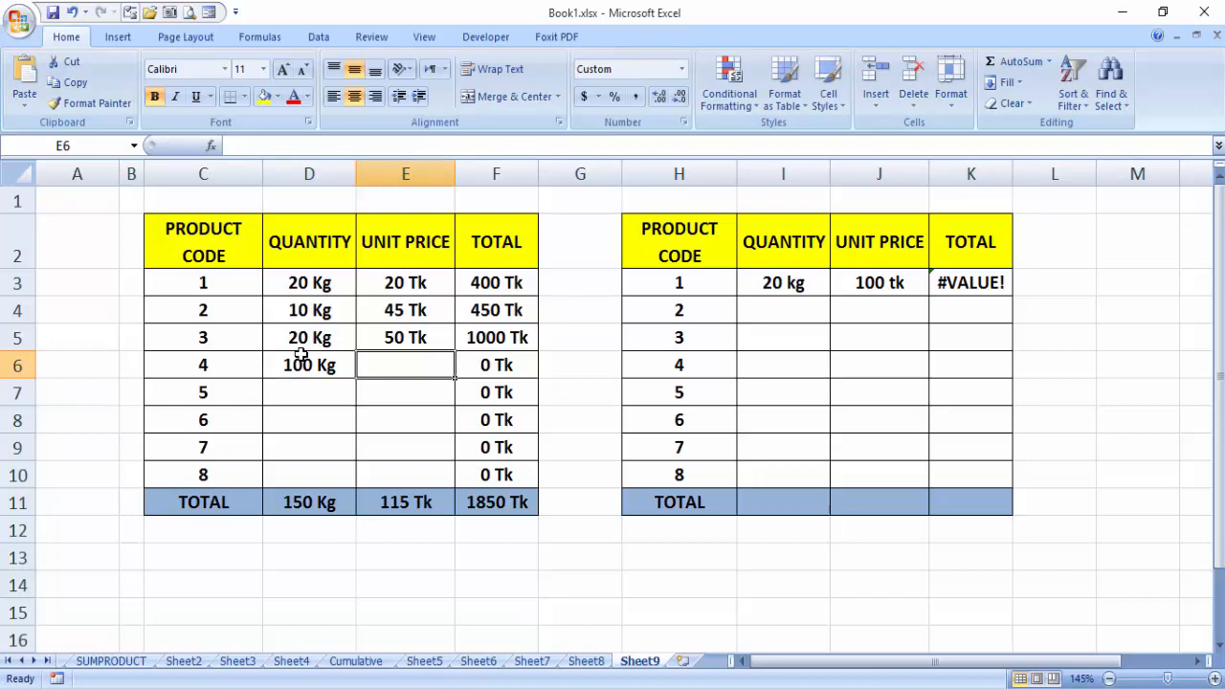
pyautogui.write('50')
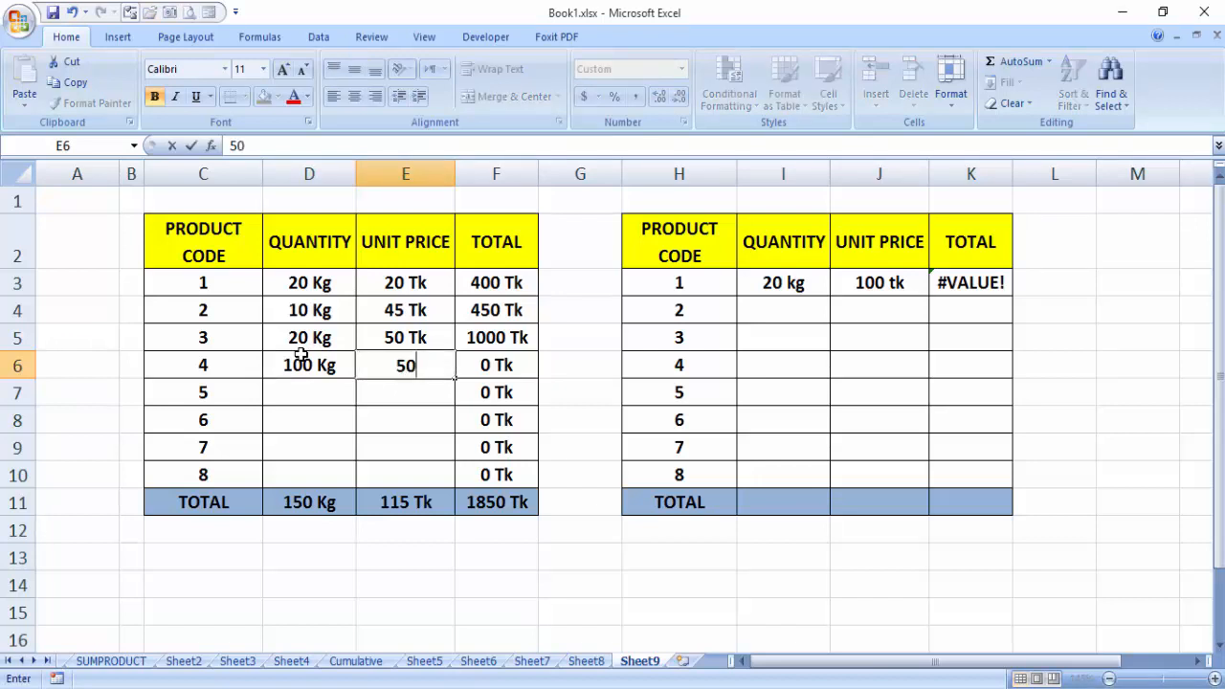
pyautogui.press('Tab')
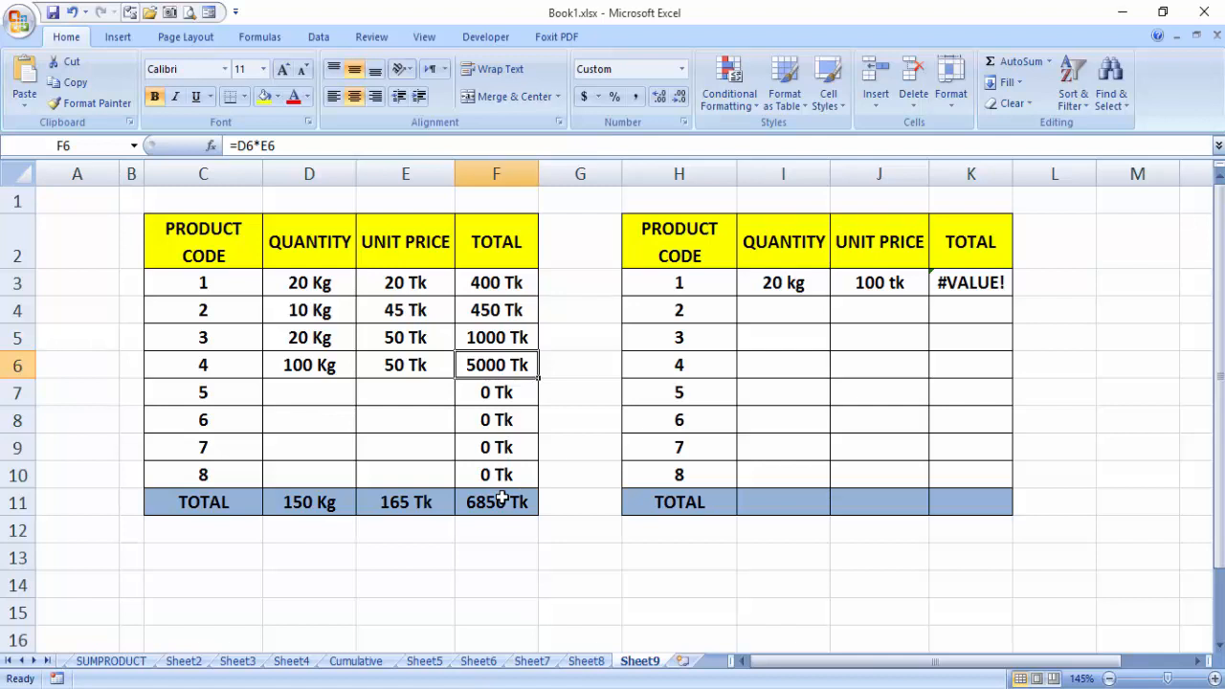
# - Clear the contents of the second table's quantity, unit price and total cells in I3:K10
pyautogui.moveTo(768, 284); pyautogui.dragTo(957, 285)
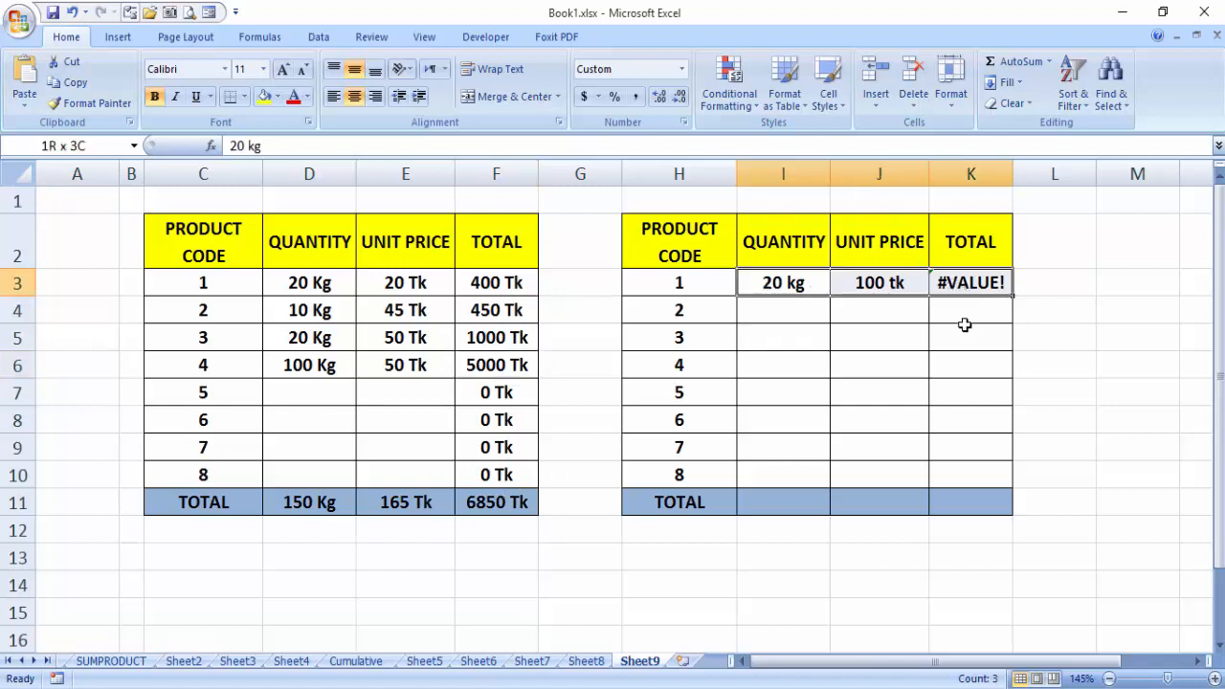
pyautogui.moveTo(965, 325); pyautogui.dragTo(963, 481)
pyautogui.press('Delete')
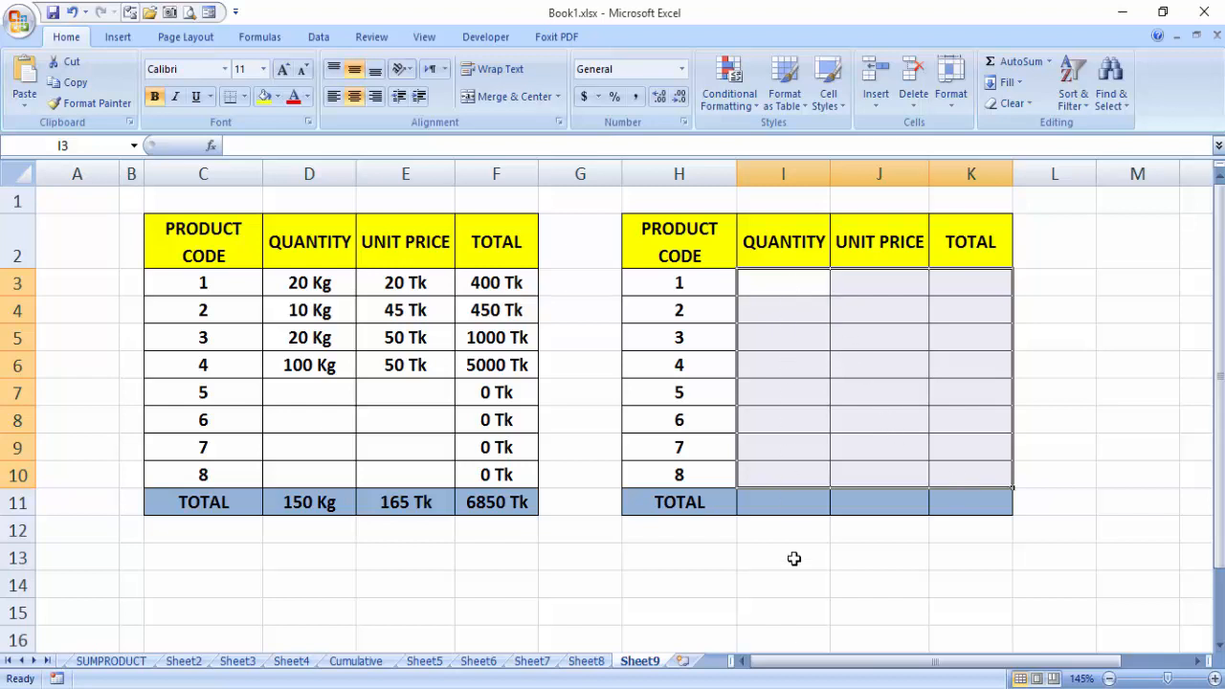
# - Apply the custom number format 0 "Kg" to the second table's quantity cells I3:I11
pyautogui.click(777, 283)
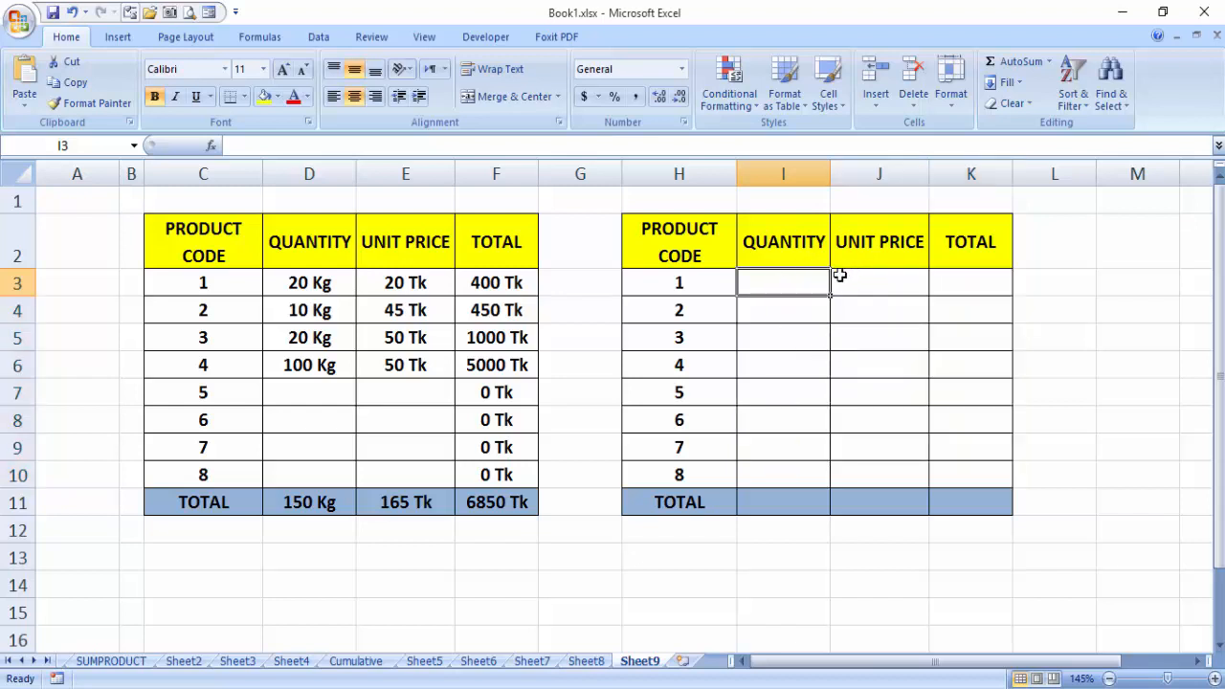
pyautogui.moveTo(785, 282); pyautogui.dragTo(784, 490)
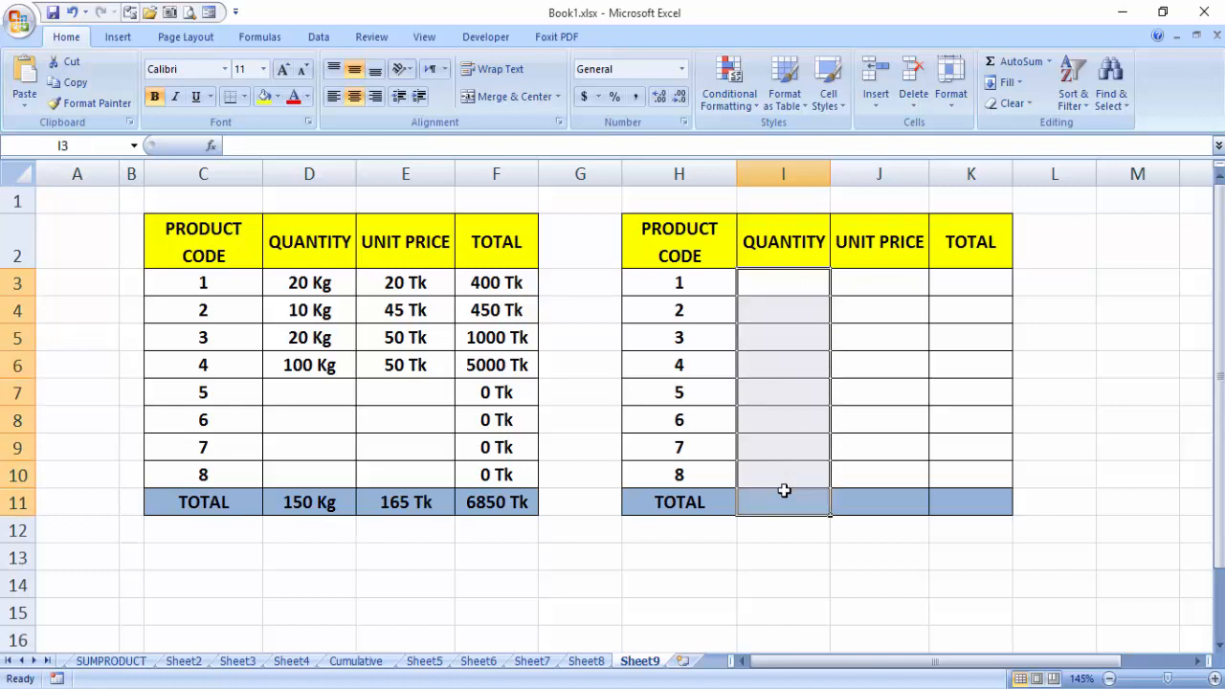
pyautogui.hotkey('ctrl', '1')
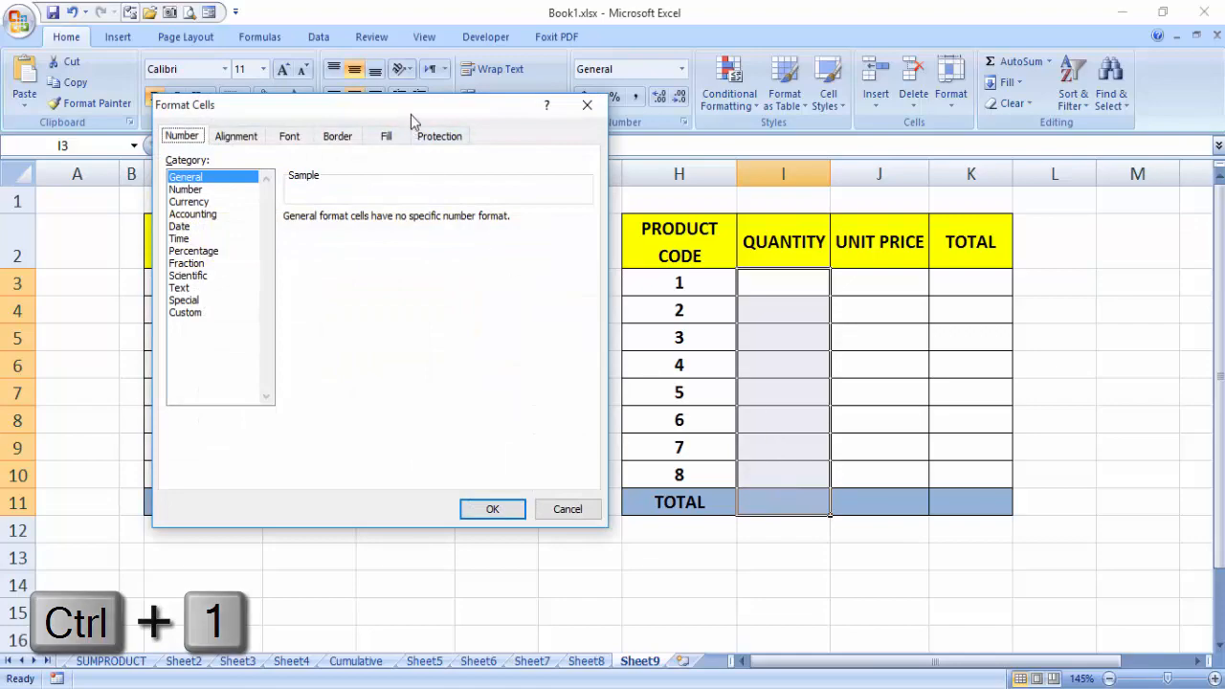
pyautogui.moveTo(410, 114); pyautogui.dragTo(516, 120)
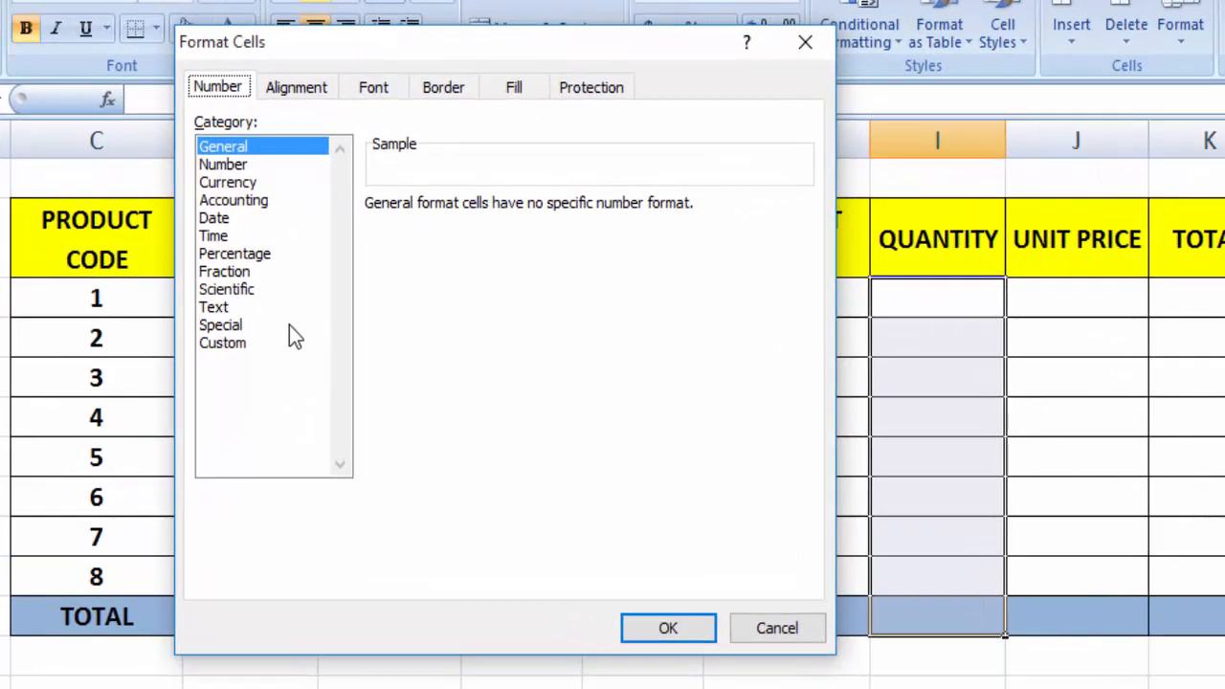
pyautogui.click(216, 344)
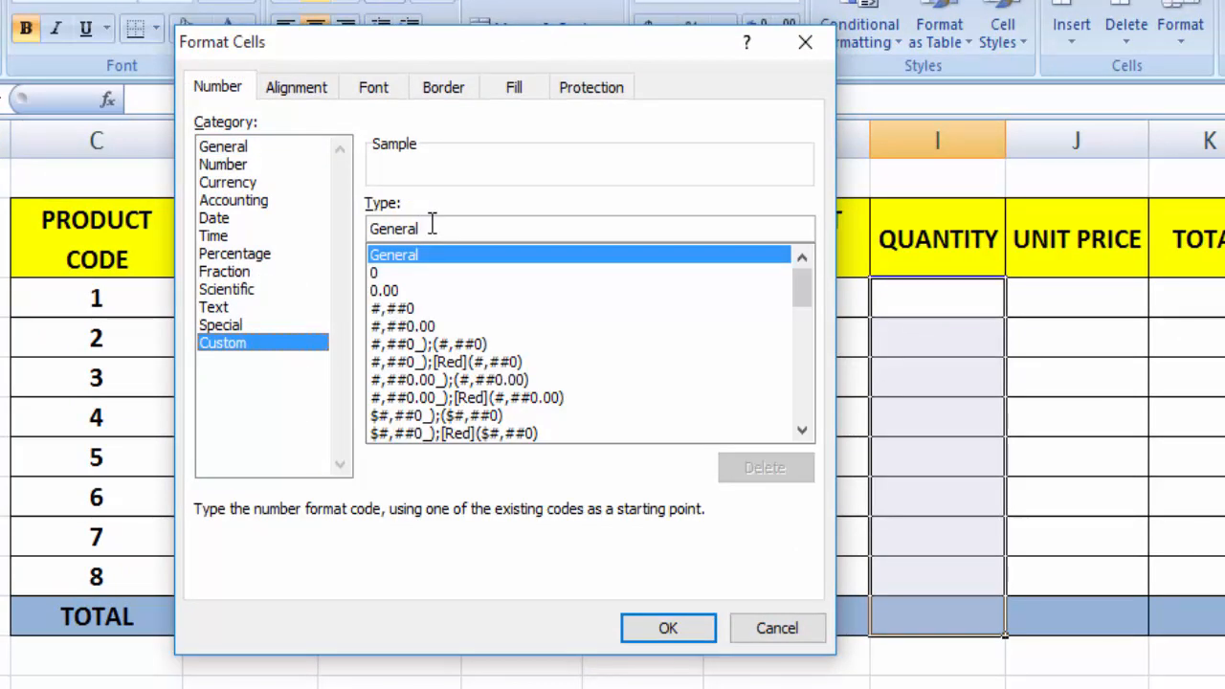
pyautogui.moveTo(433, 227); pyautogui.dragTo(337, 222)
pyautogui.press('BackSpace')
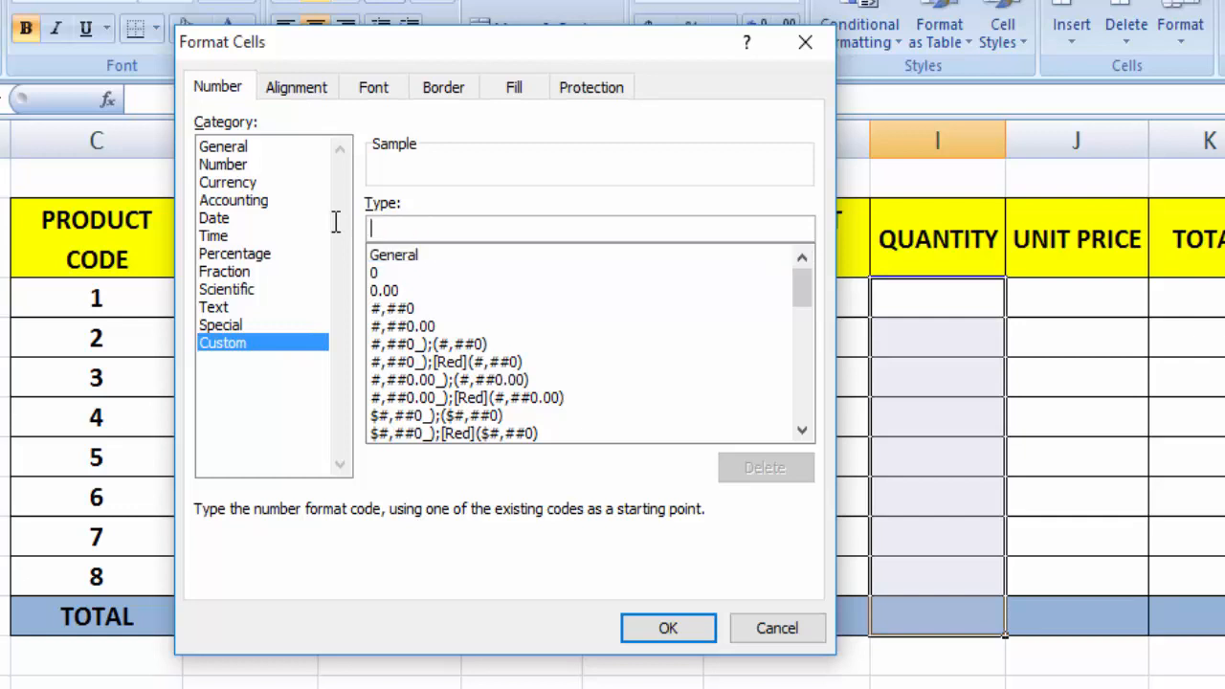
pyautogui.write('0 ')
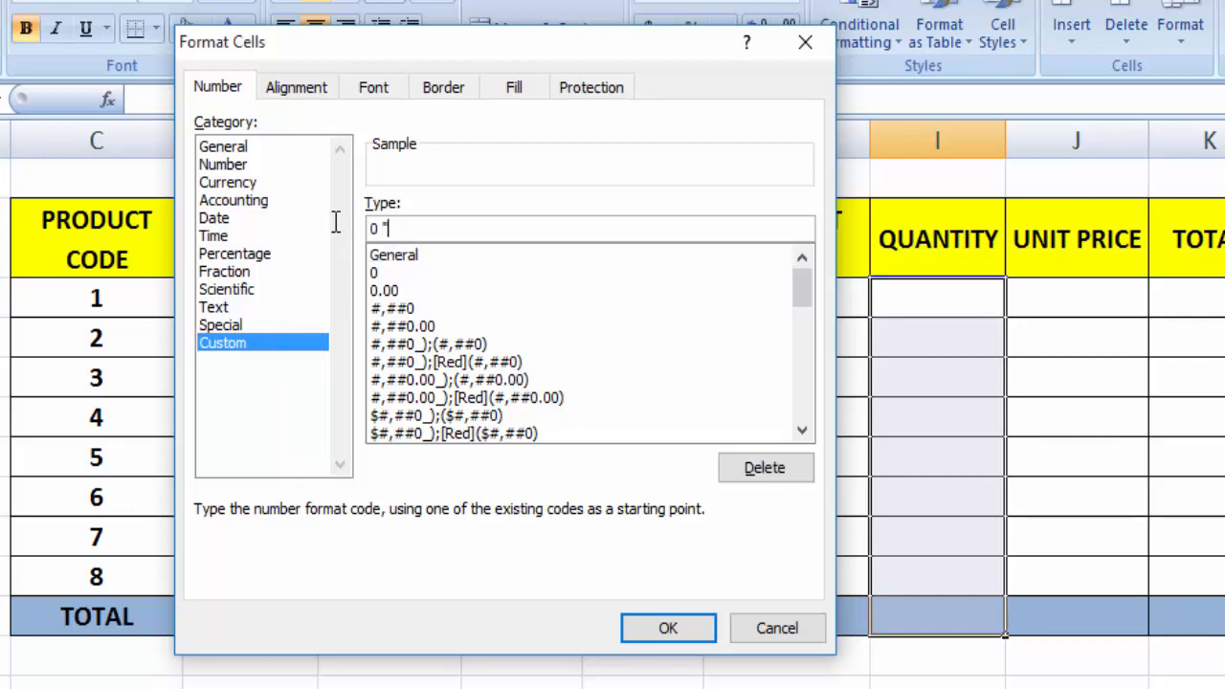
pyautogui.write('"Kg"')
pyautogui.click(637, 627)
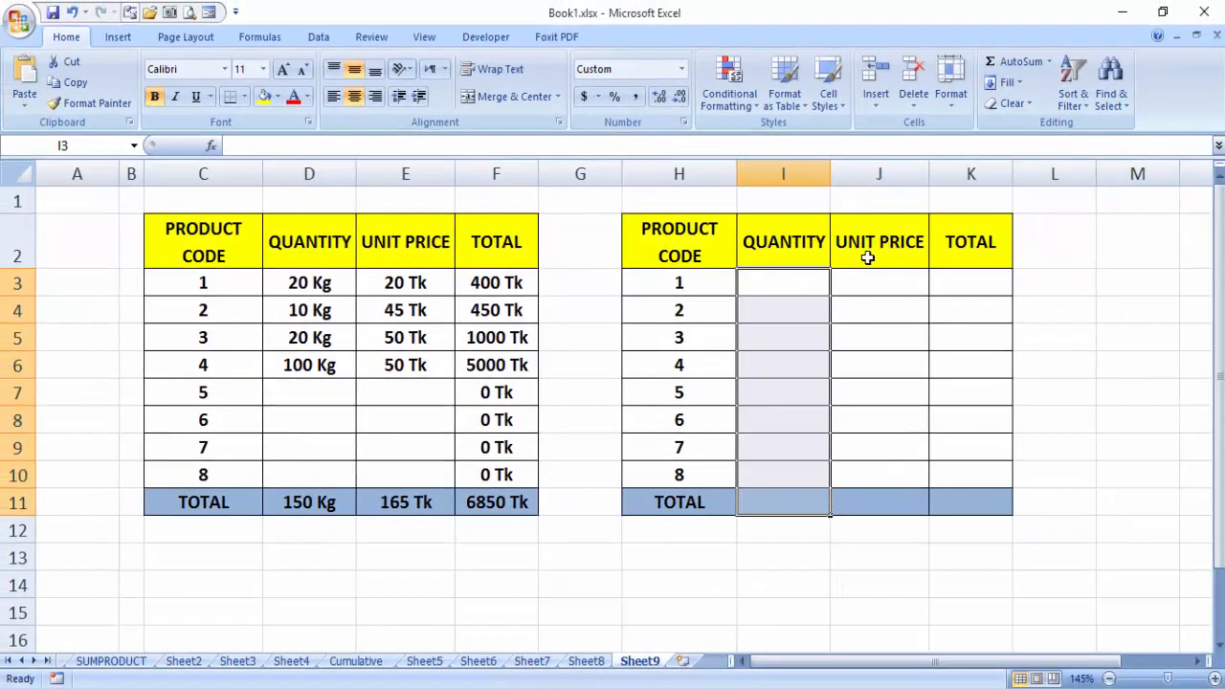
# - Enter 10 as the quantity for product code 1 in I3
pyautogui.click(835, 293)
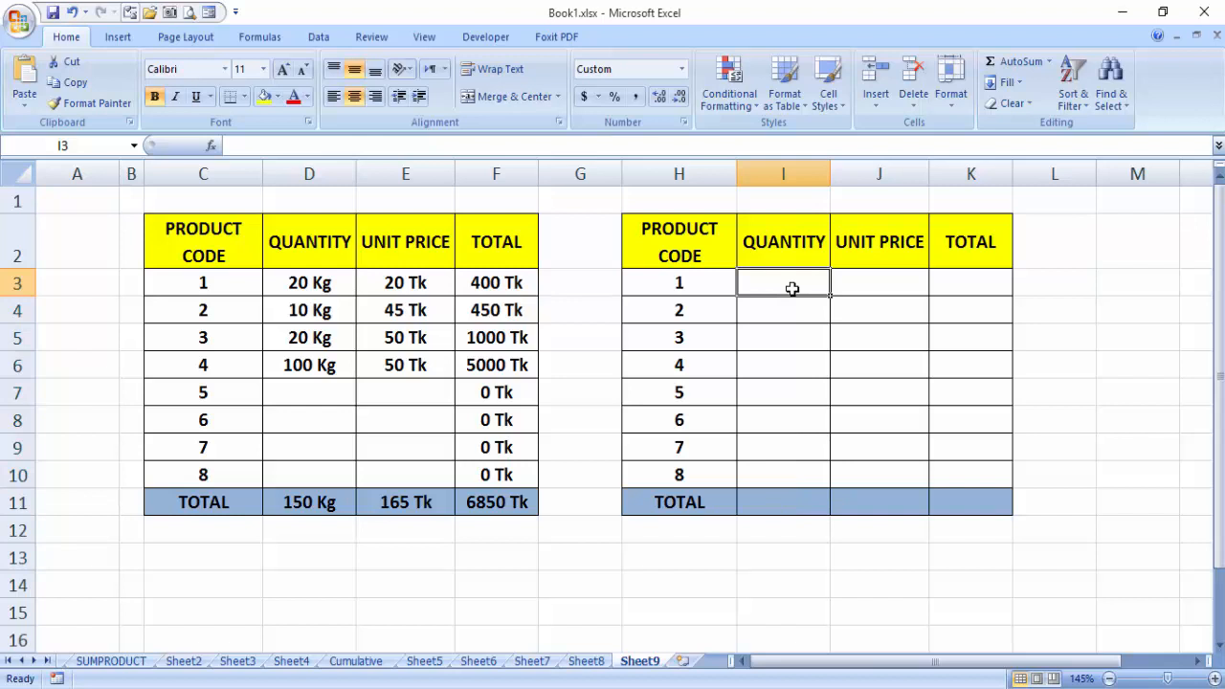
pyautogui.write('10')
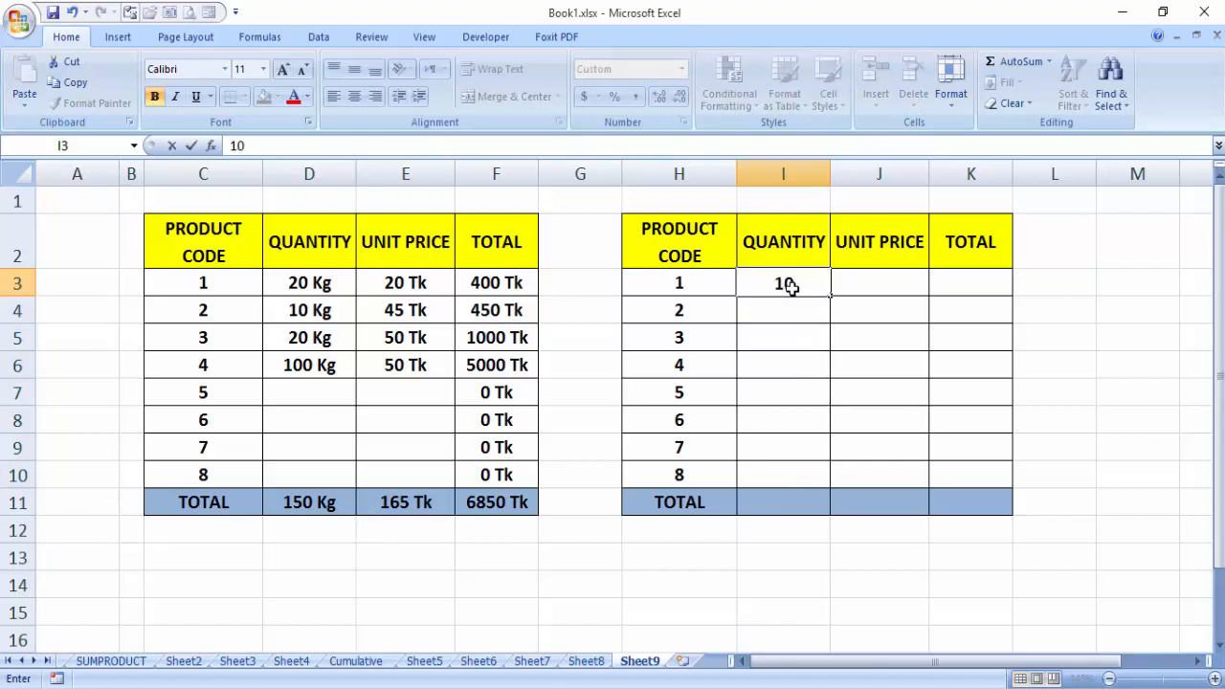
pyautogui.press('Tab')
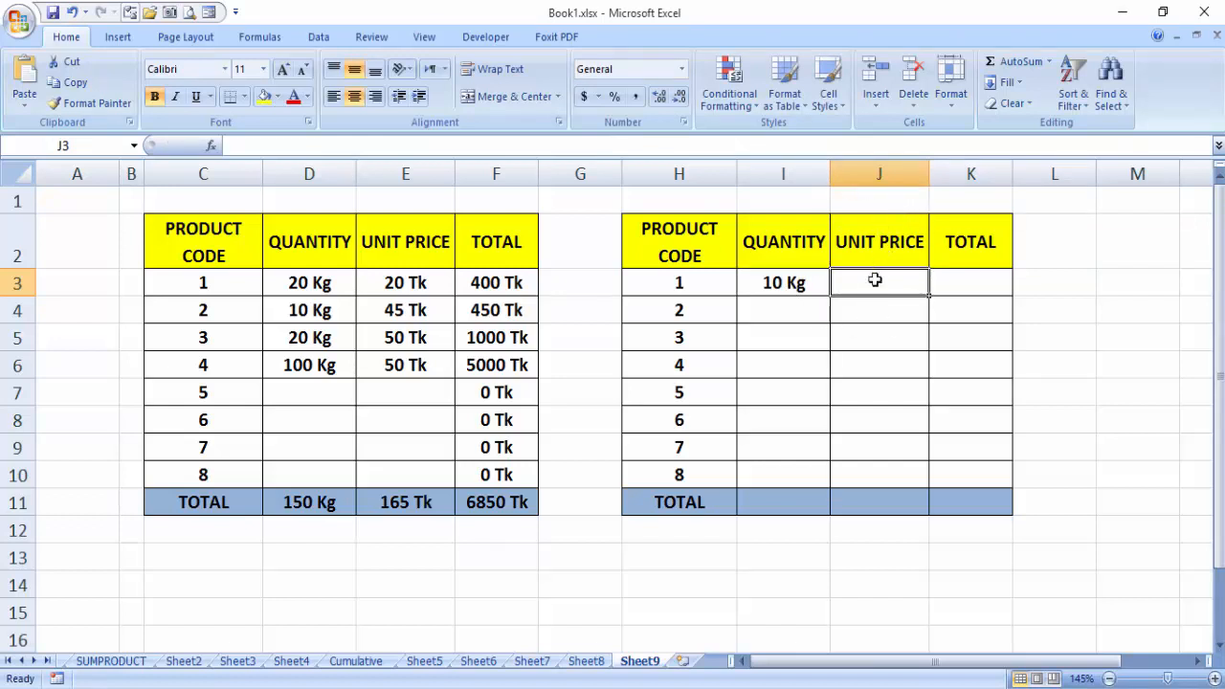
# - Apply the custom number format 0 "Tk" to the second table's unit price cells J3:J11
pyautogui.moveTo(875, 279); pyautogui.dragTo(873, 494)
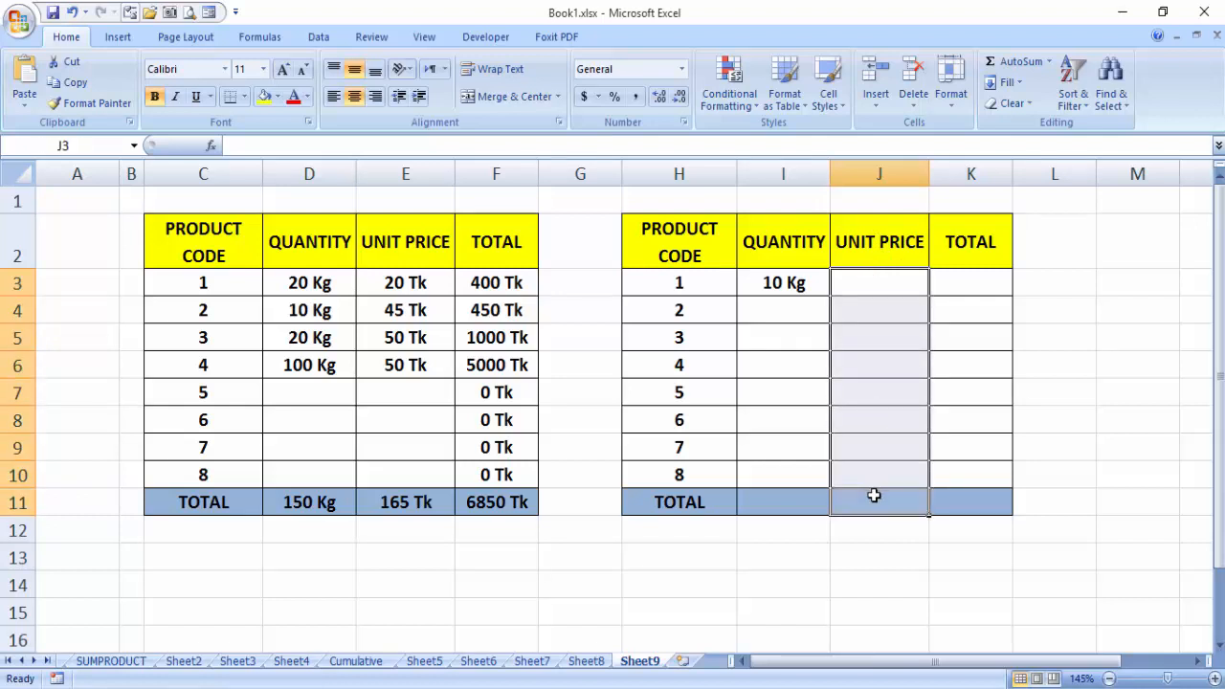
pyautogui.hotkey('ctrl', '1')
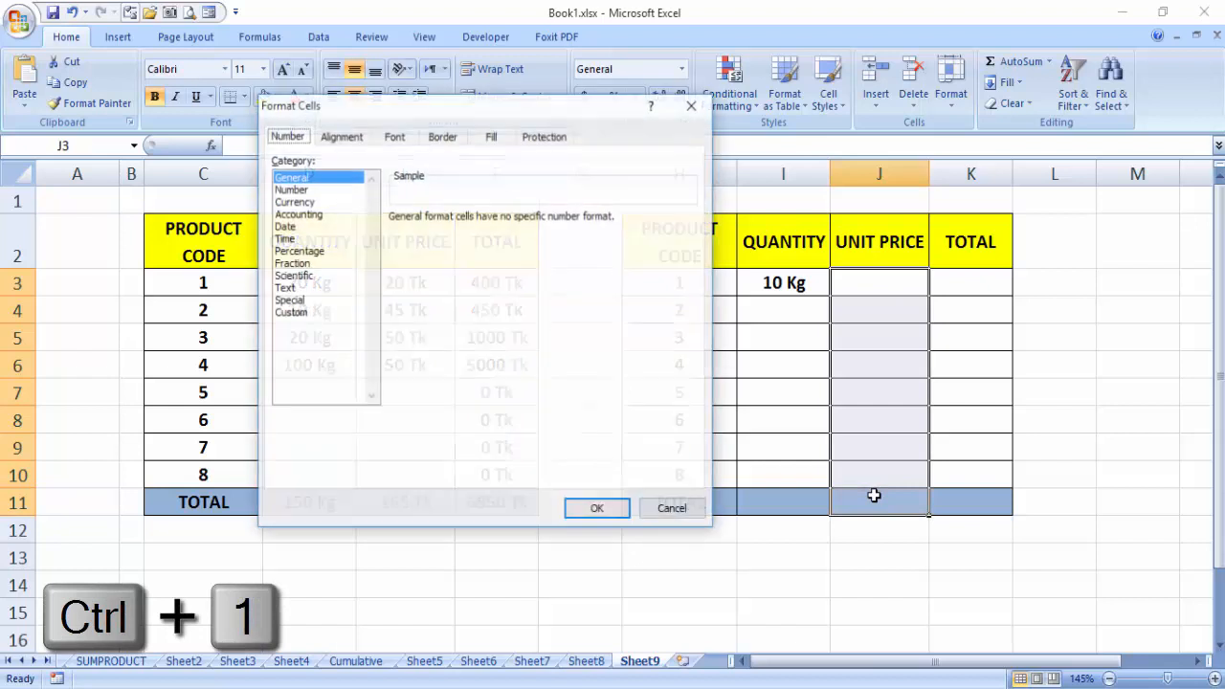
pyautogui.click(301, 315)
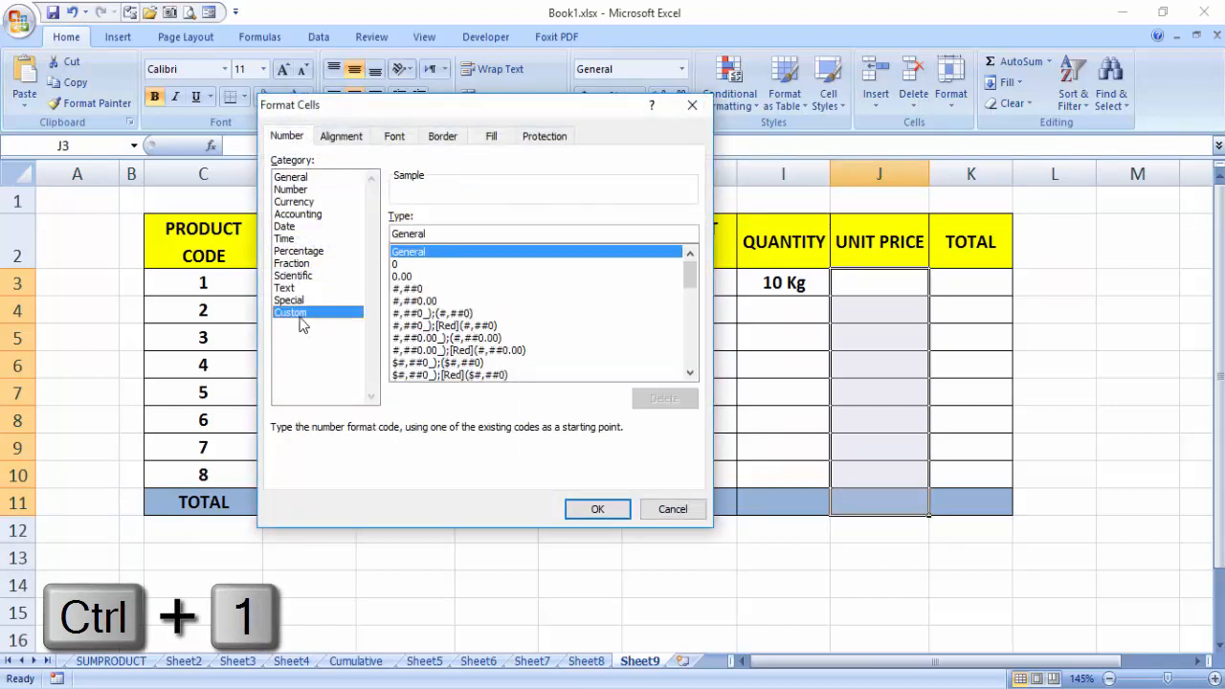
pyautogui.moveTo(453, 234); pyautogui.dragTo(284, 232)
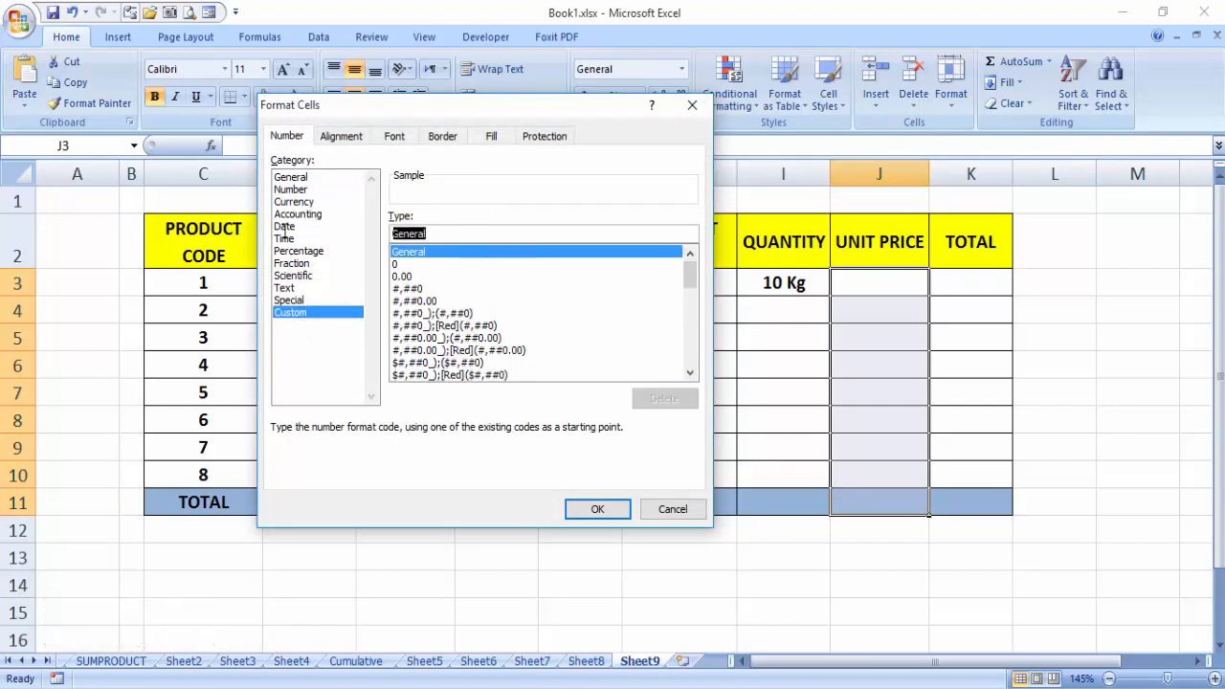
pyautogui.press('BackSpace')
pyautogui.write('0')
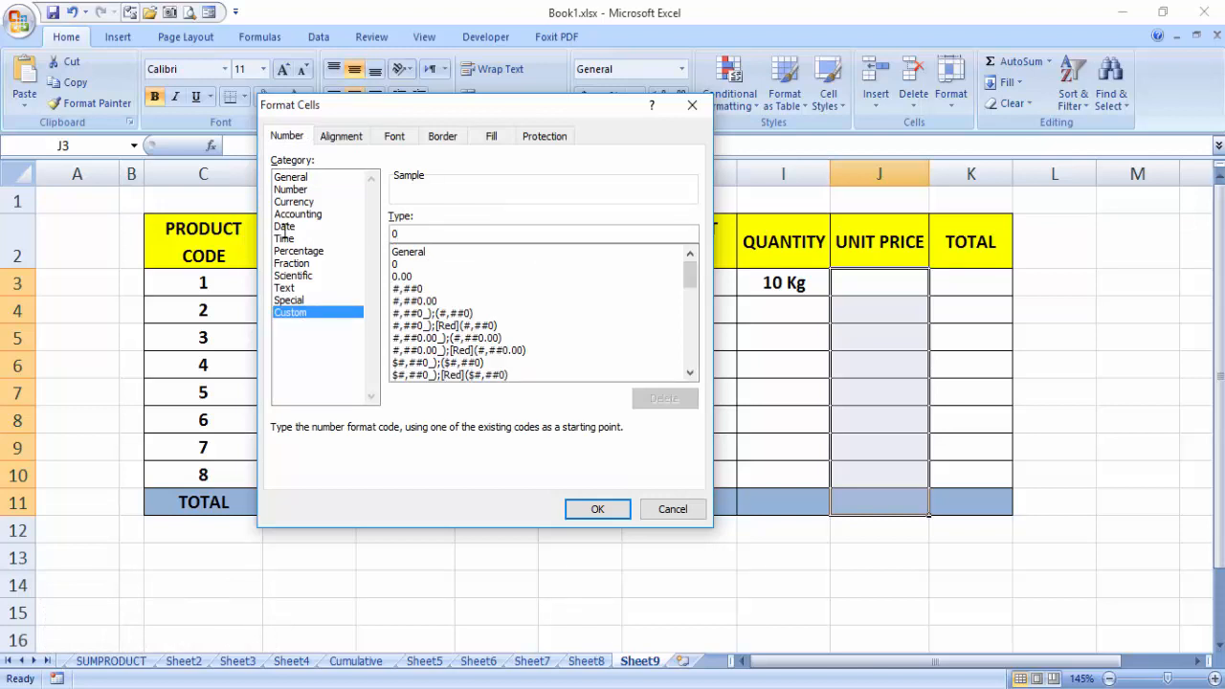
pyautogui.write(' "')
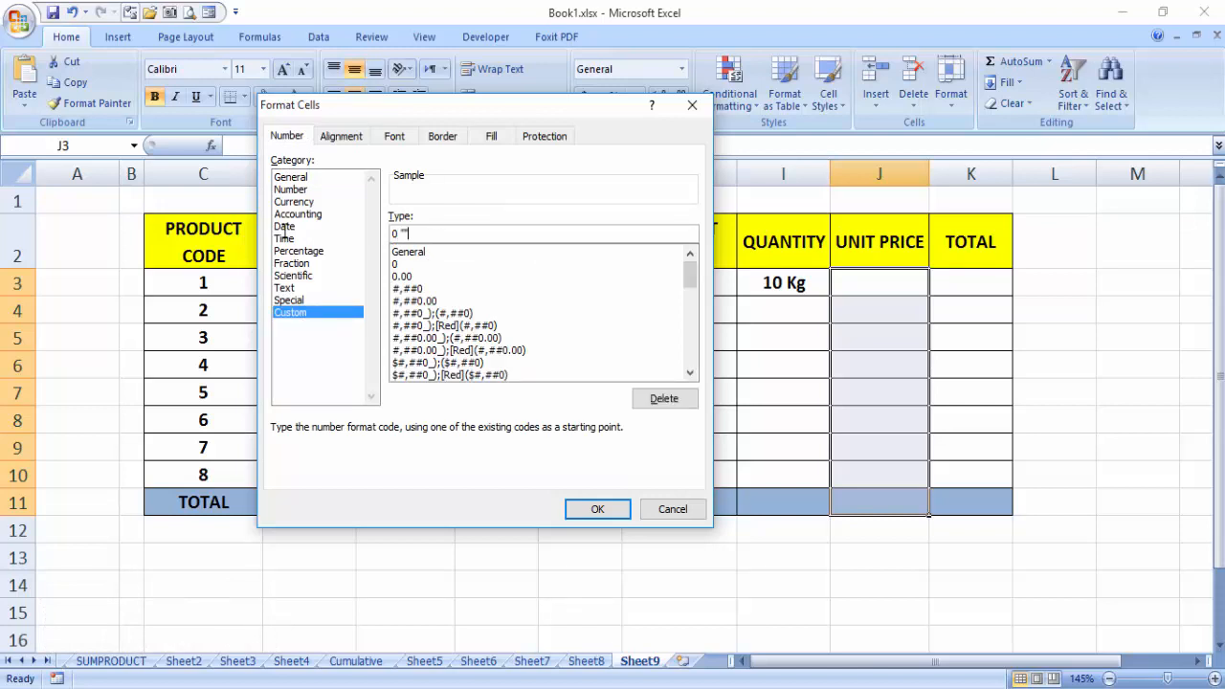
pyautogui.write('Tk')
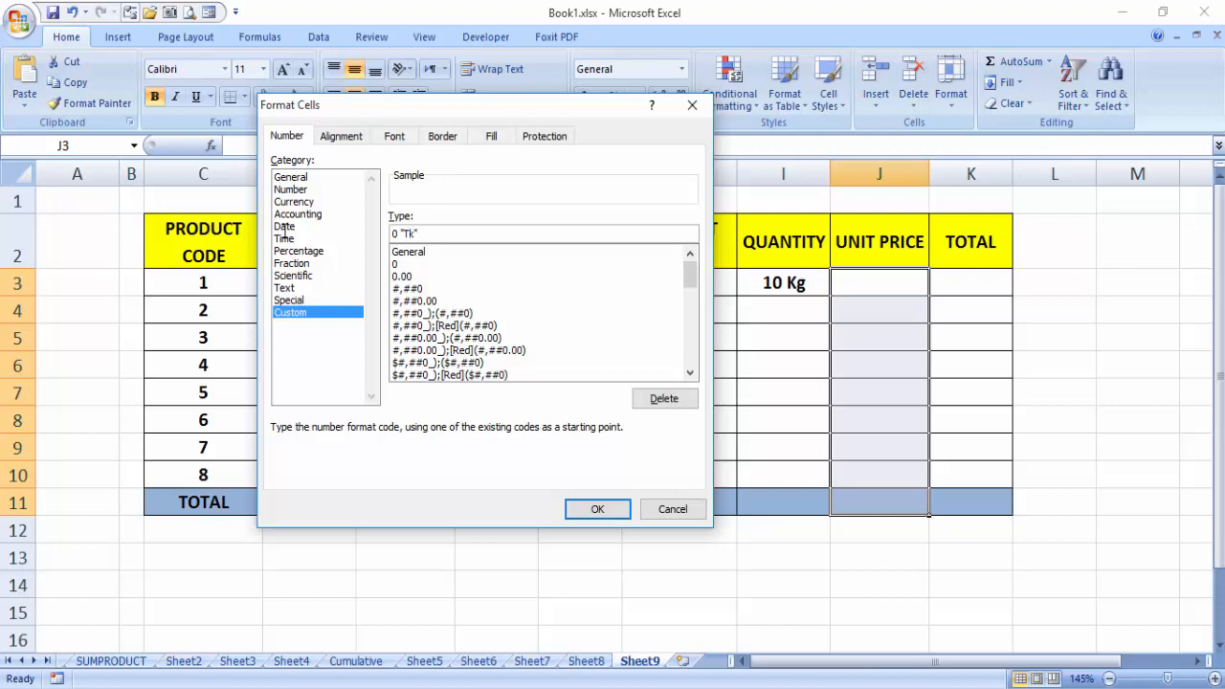
pyautogui.click(589, 508)
# - Enter 100 as the unit price for product code 1 in J3
pyautogui.click(881, 292)
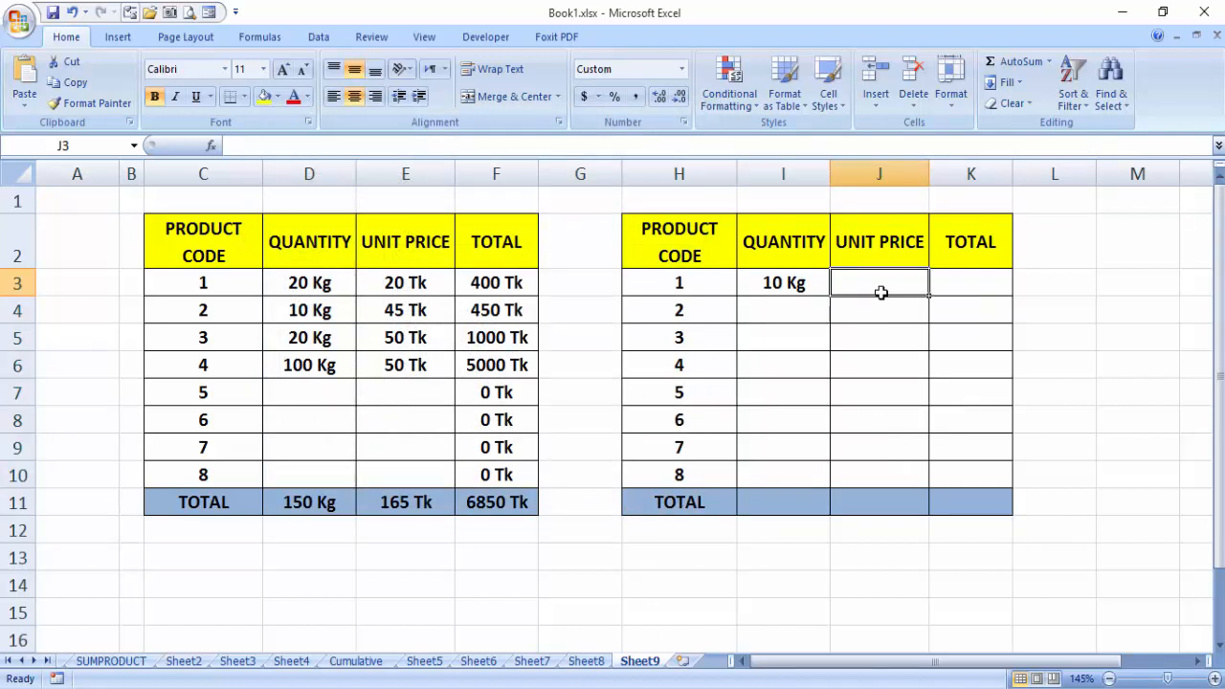
pyautogui.write('100')
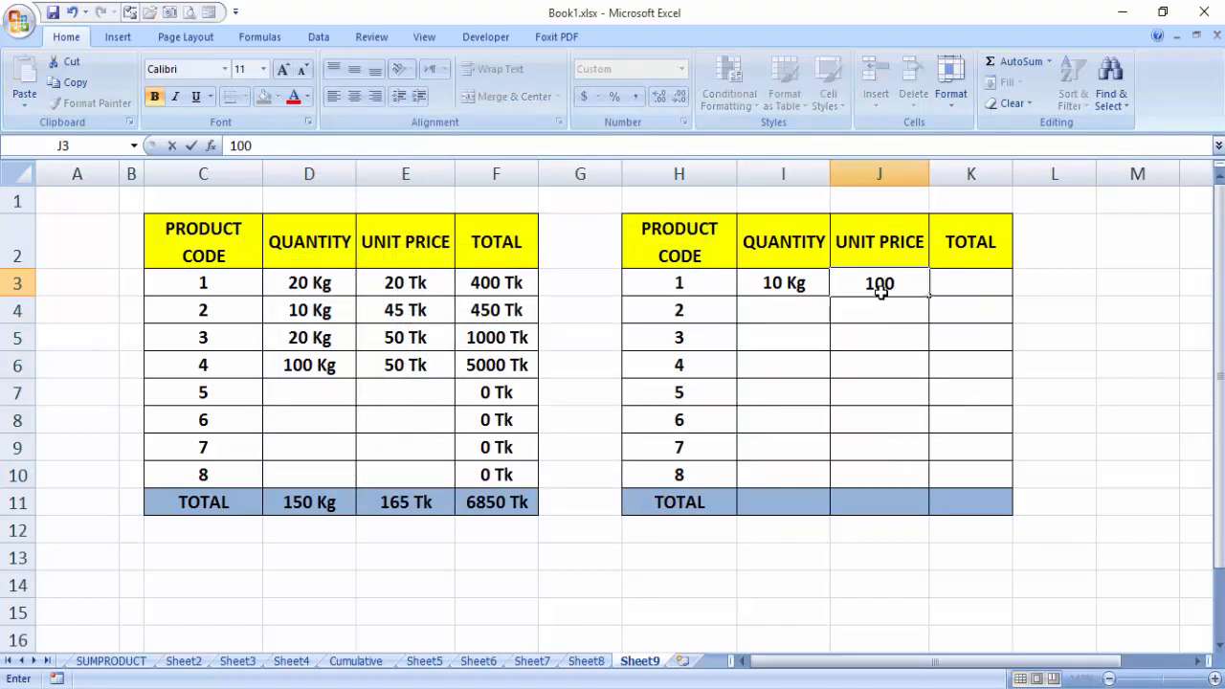
pyautogui.press('Tab')
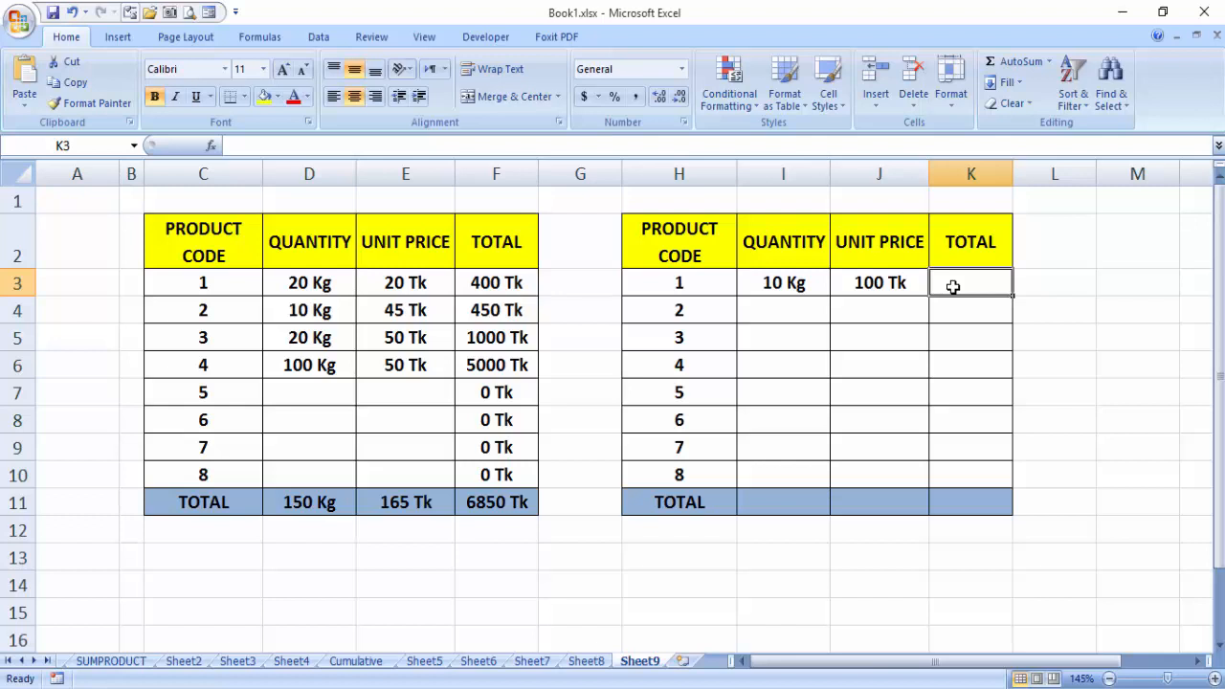
# - Calculate the total for product code 1 in K3 with the formula =I3*J3
pyautogui.write('=')
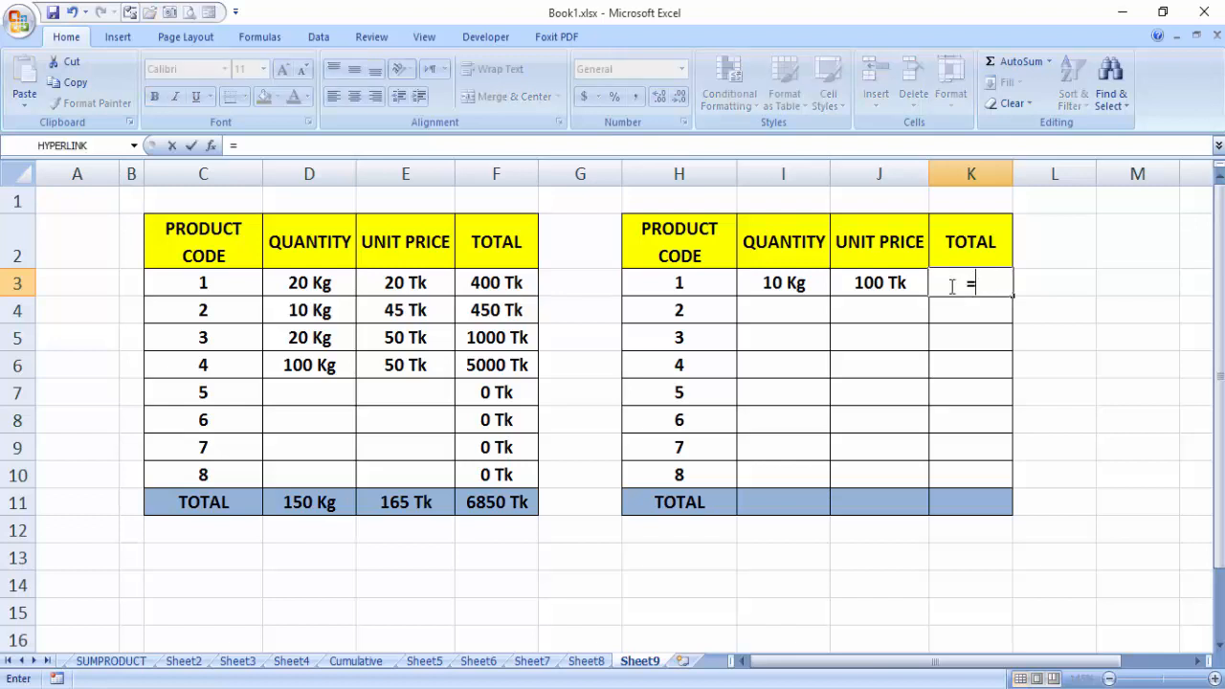
pyautogui.click(802, 282)
pyautogui.write('*')
pyautogui.click(856, 281)
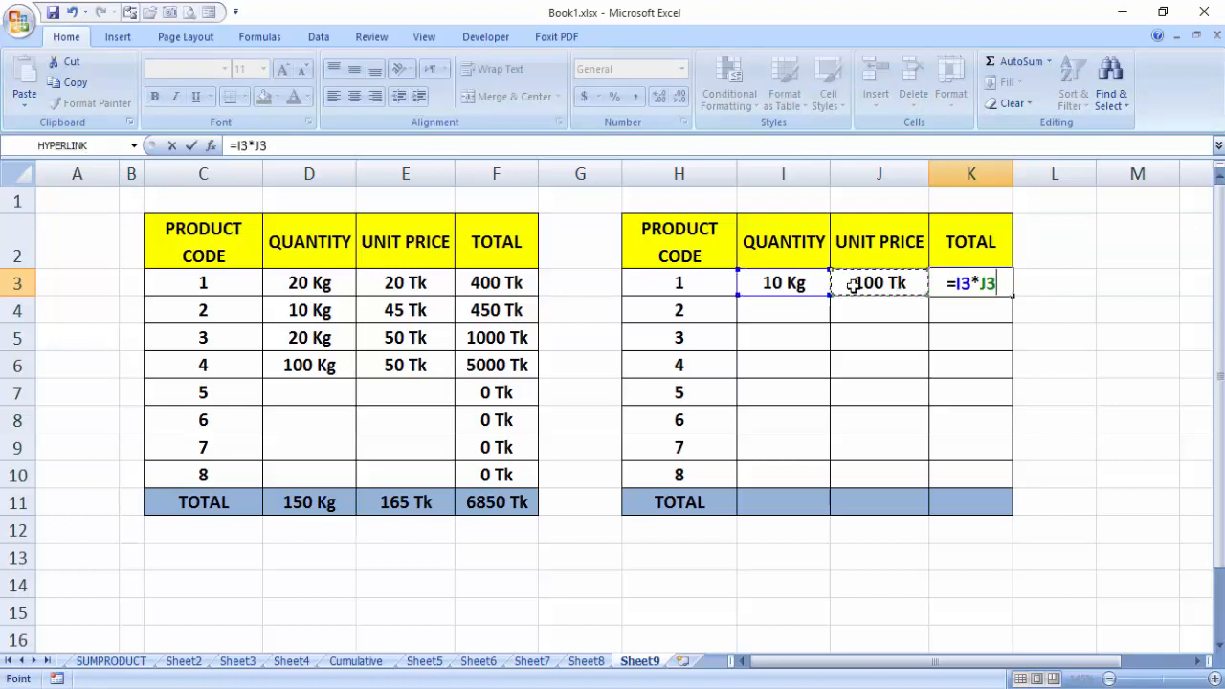
pyautogui.press('Return')
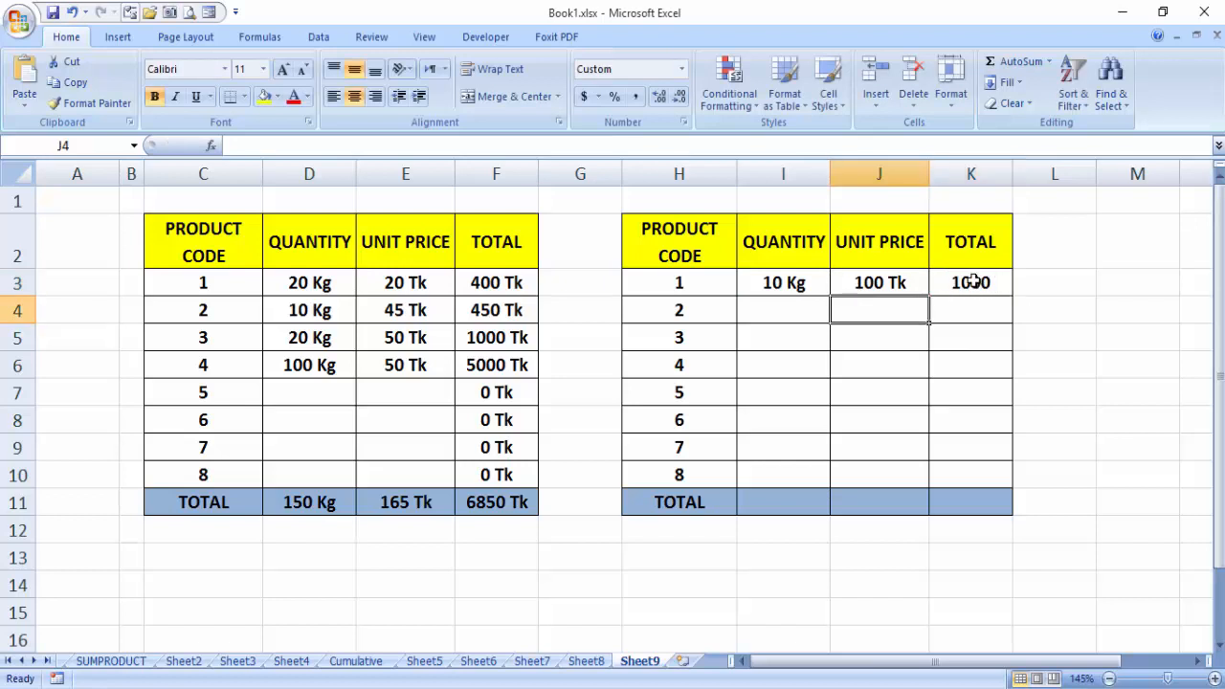
# - Apply the custom number format 0 "Tk" to the second table's total cells K3:K11
pyautogui.moveTo(972, 284); pyautogui.dragTo(970, 498)
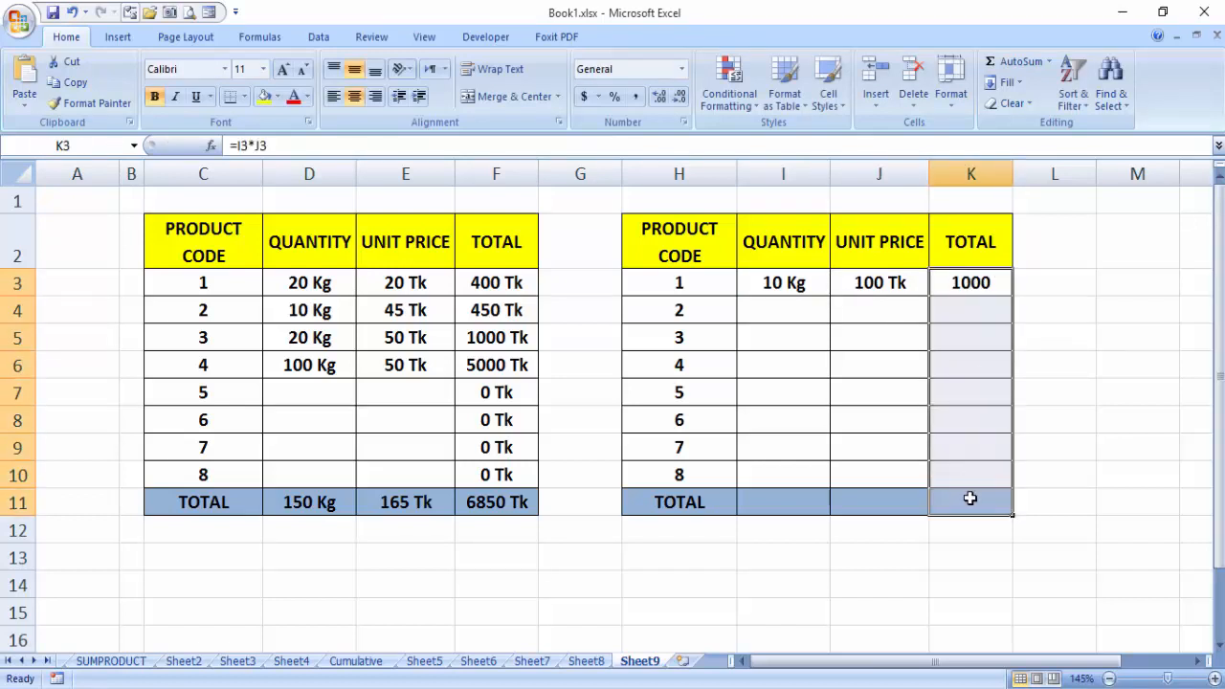
pyautogui.hotkey('ctrl', '1')
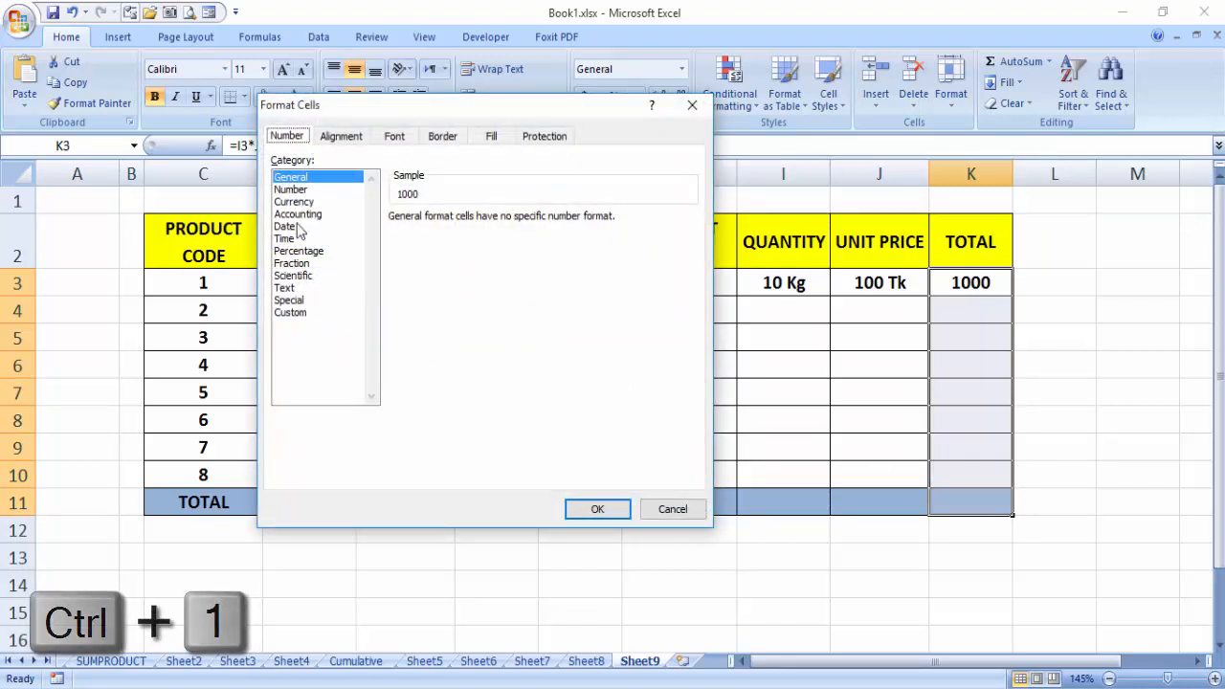
pyautogui.click(297, 313)
pyautogui.moveTo(434, 240); pyautogui.dragTo(334, 236)
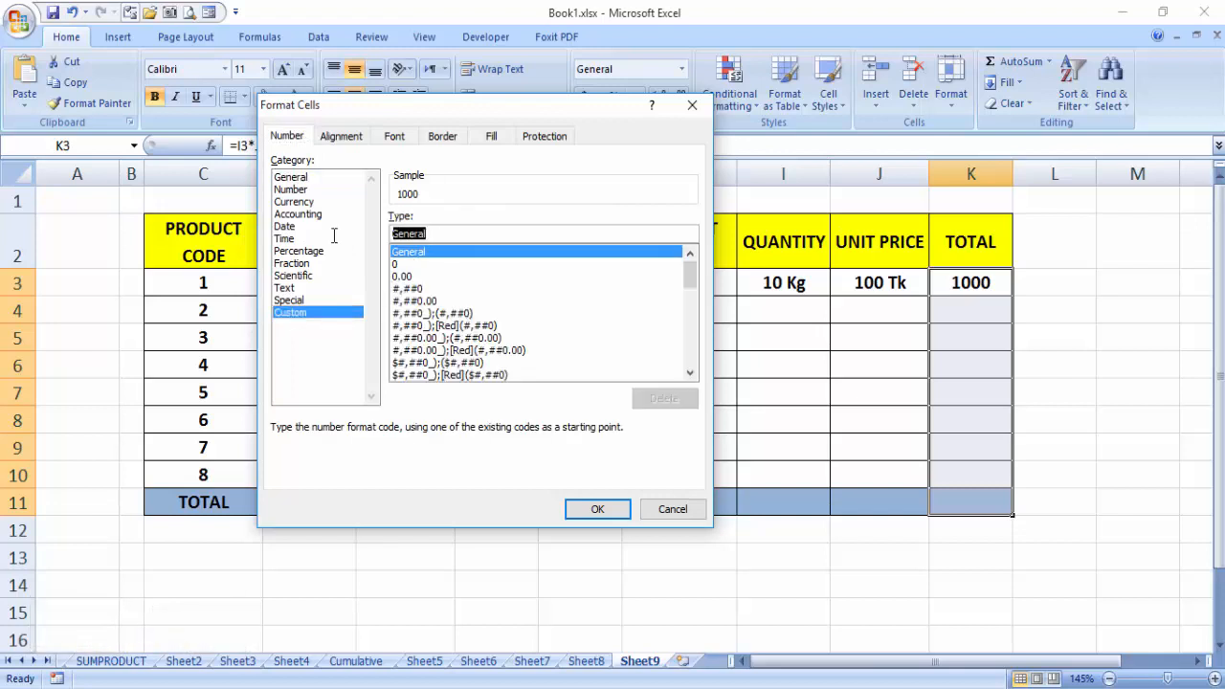
pyautogui.write('0 ""')
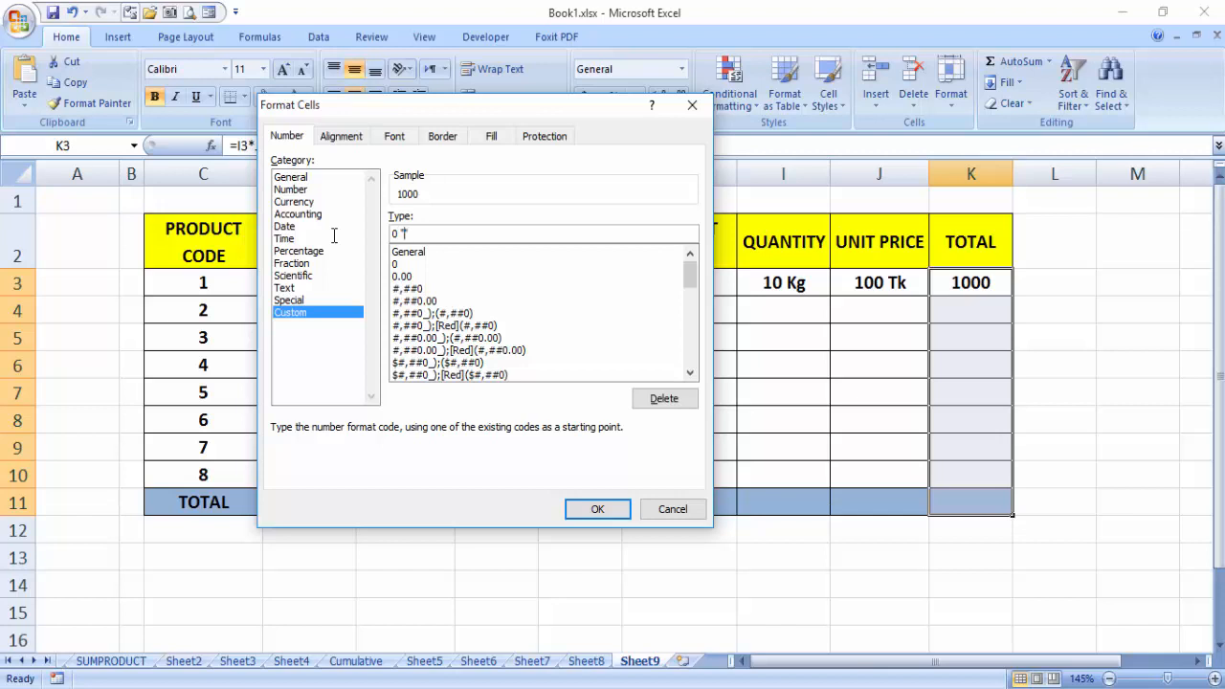
pyautogui.write('Tk')
pyautogui.click(590, 508)
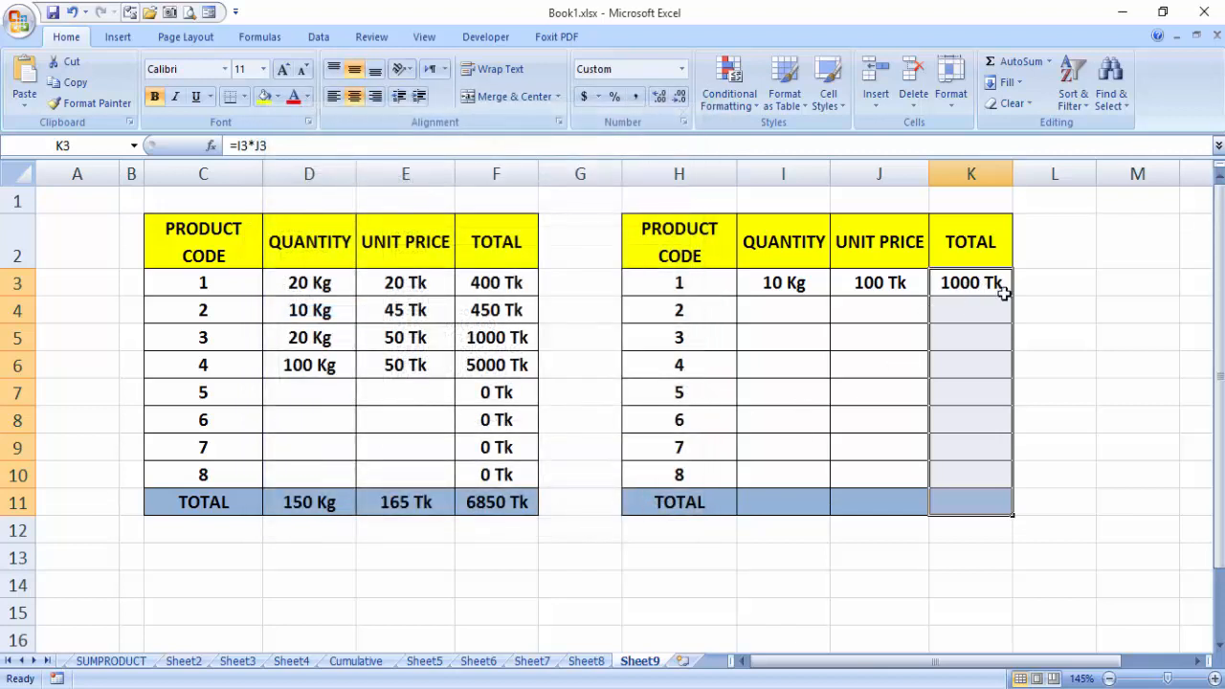
# - Enter quantity 5 and unit price 50 for product code 2 in I4:J4, and fill the K3 total formula down to K10
pyautogui.click(794, 307)
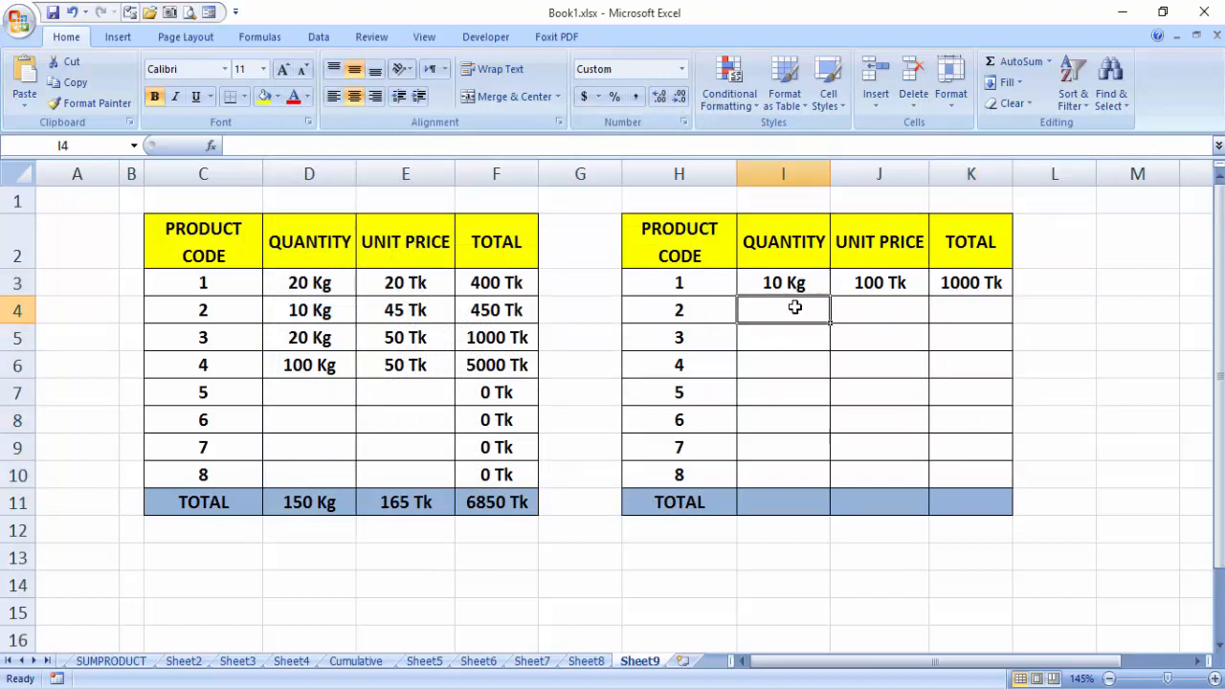
pyautogui.write('5')
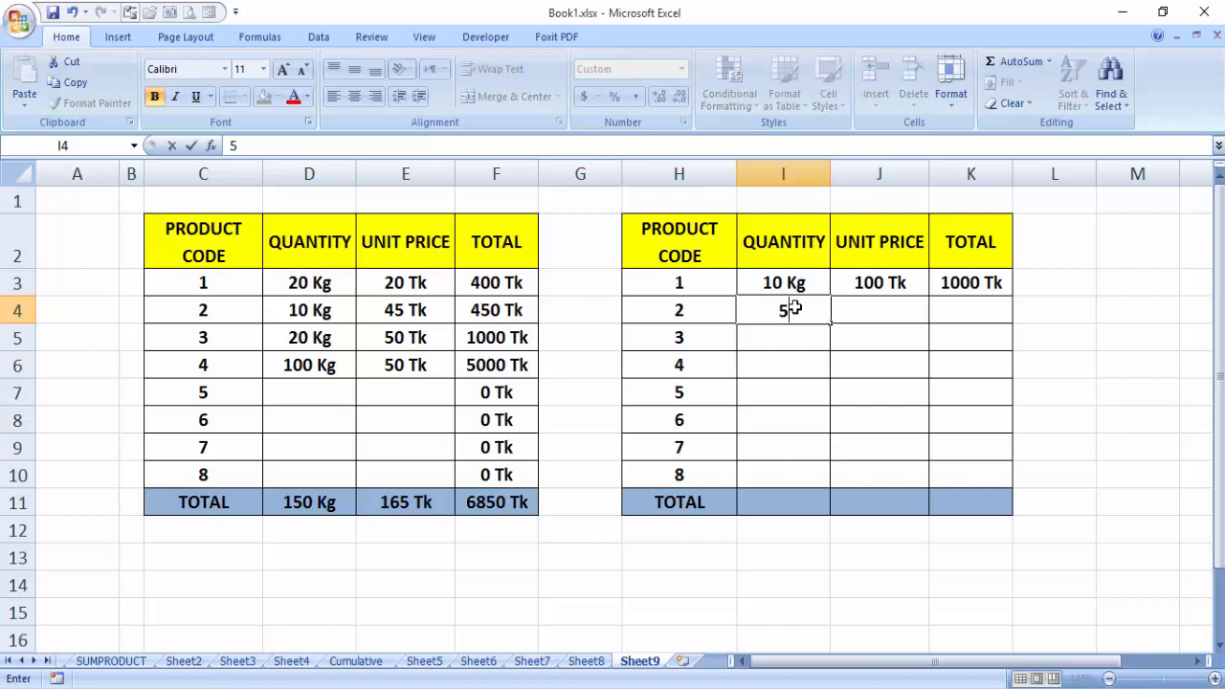
pyautogui.press('Tab')
pyautogui.write('50')
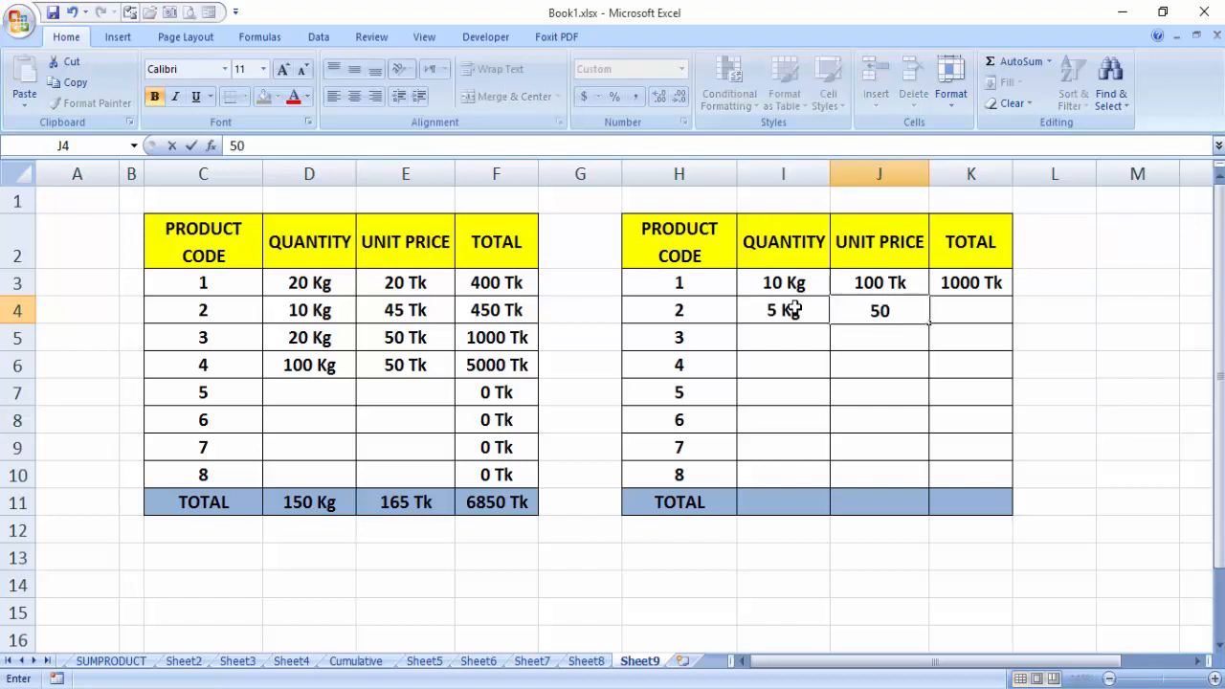
pyautogui.press('Tab')
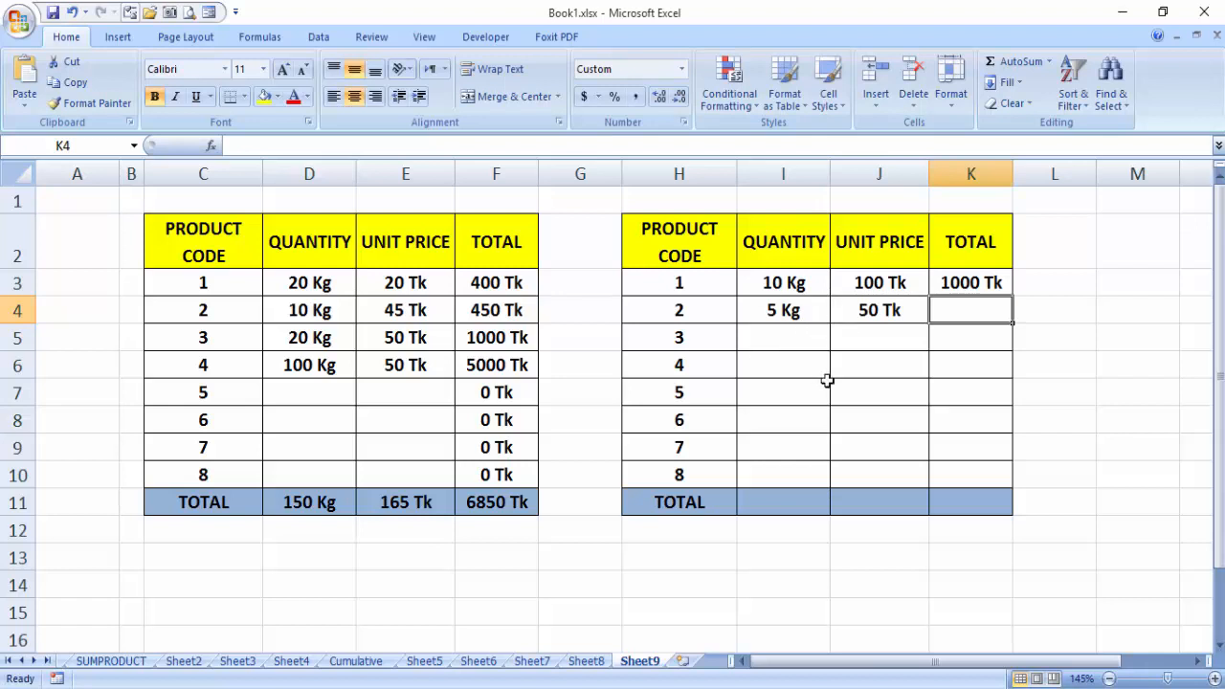
pyautogui.click(972, 285)
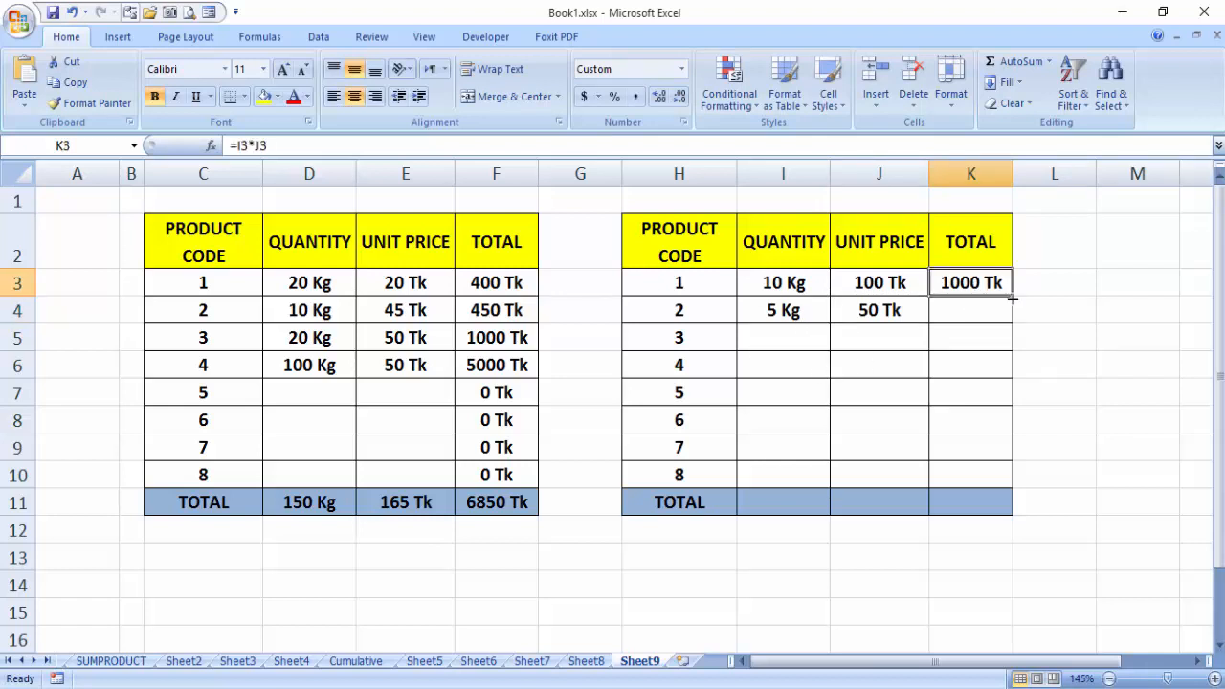
pyautogui.moveTo(1009, 298); pyautogui.dragTo(1005, 484)
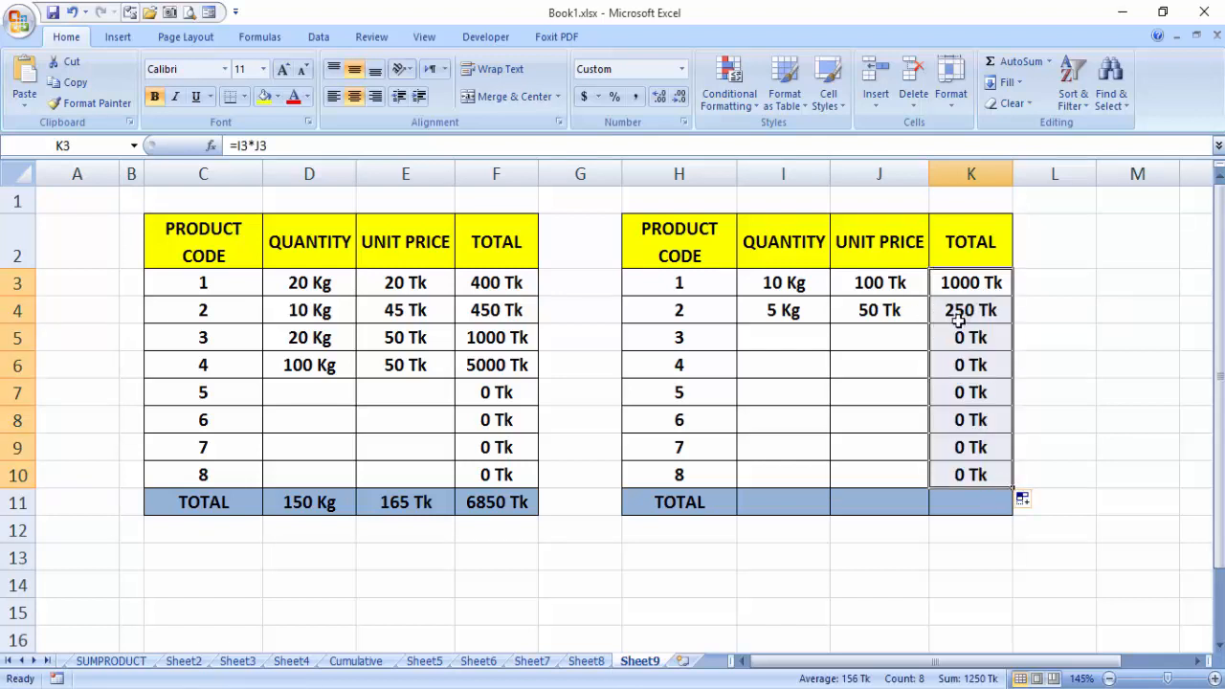
# - Enter quantity 10 in I5 and unit price 500 in J5 for product code 3 of the second table
pyautogui.click(802, 335)
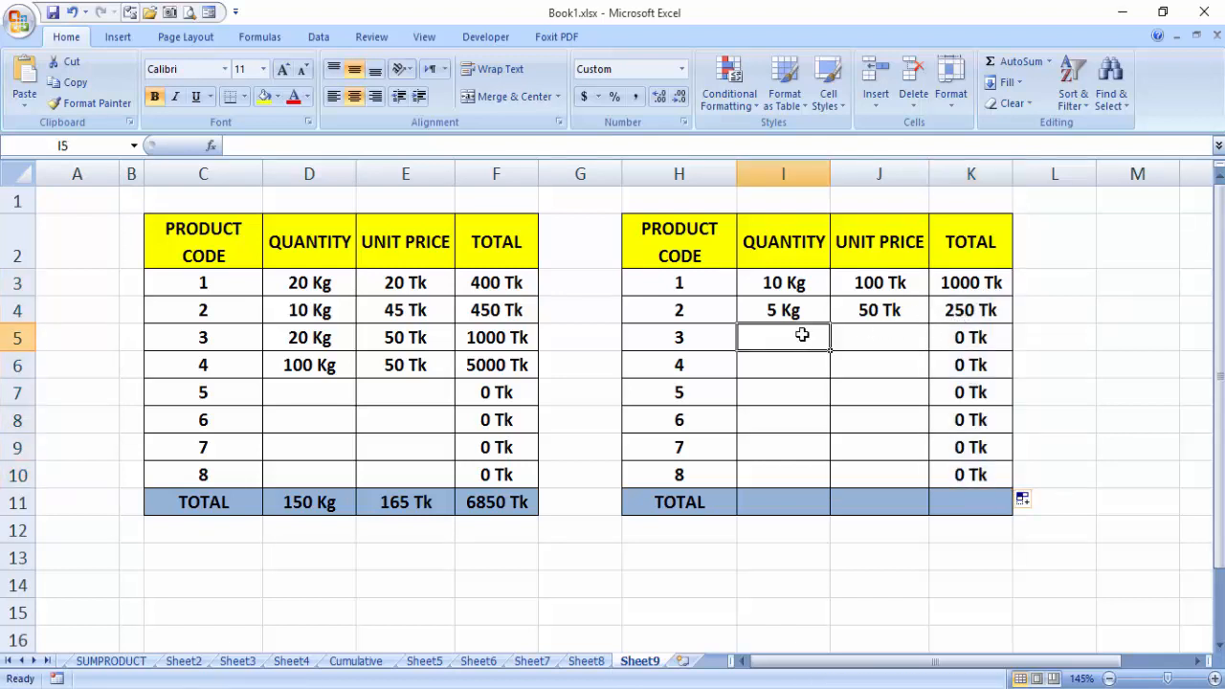
pyautogui.write('10')
pyautogui.press('Tab')
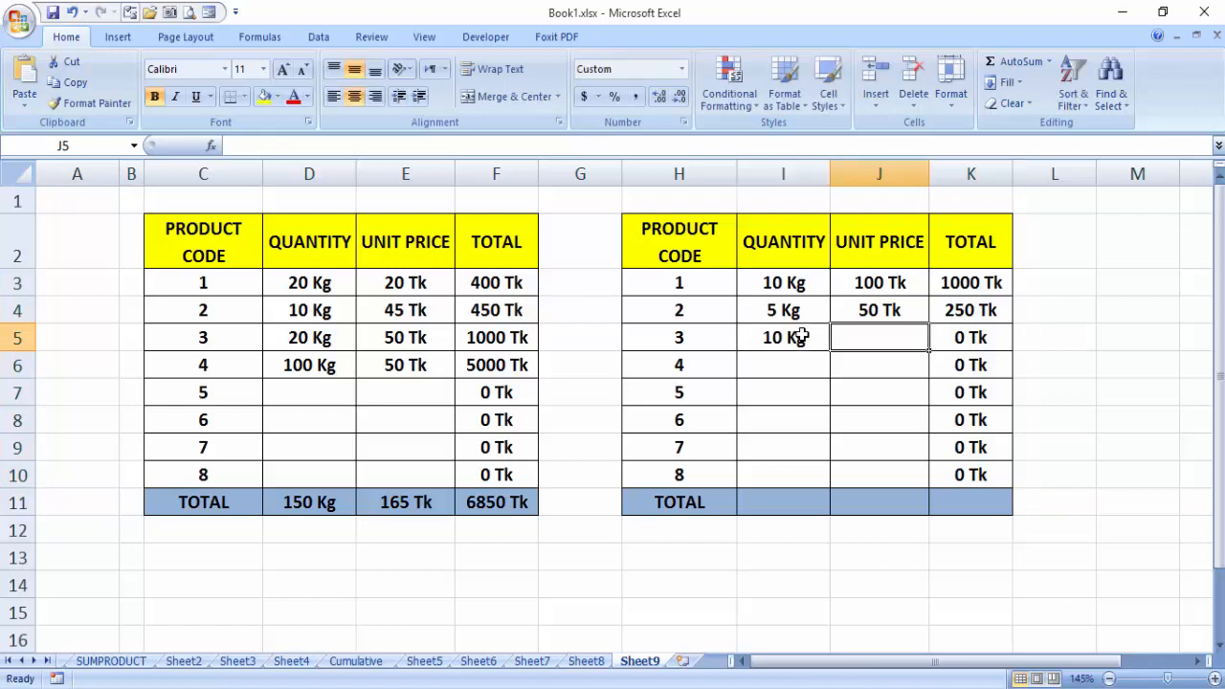
pyautogui.write('500')
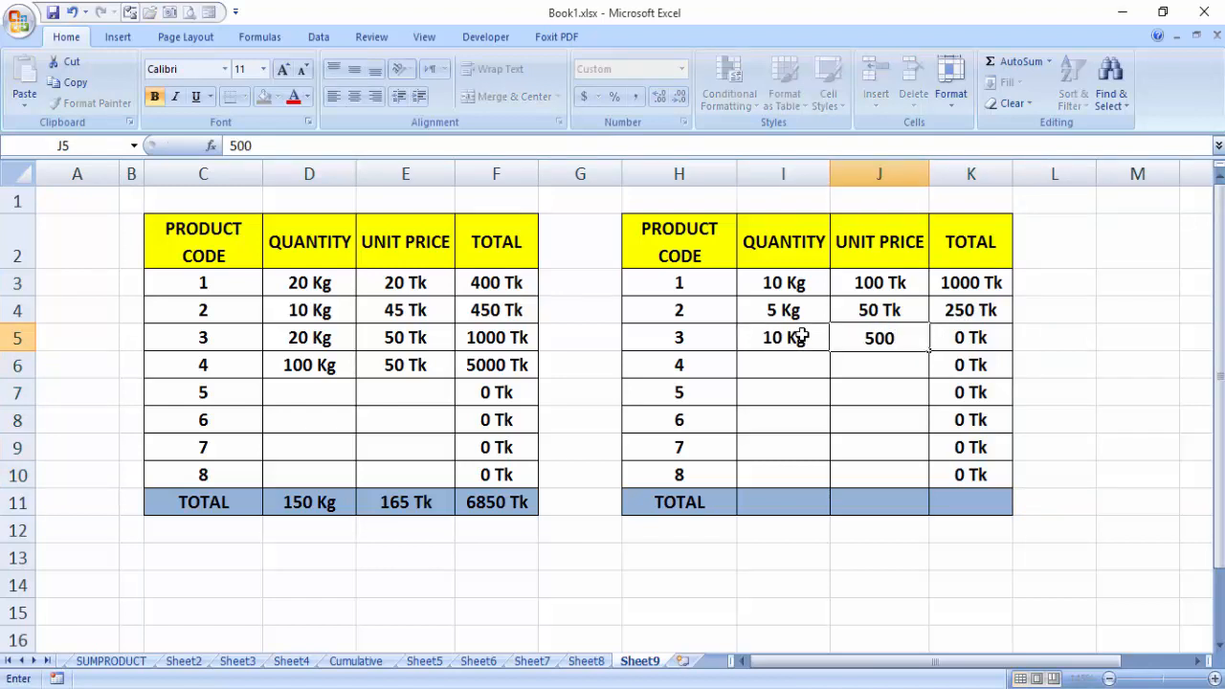
pyautogui.press('Tab')
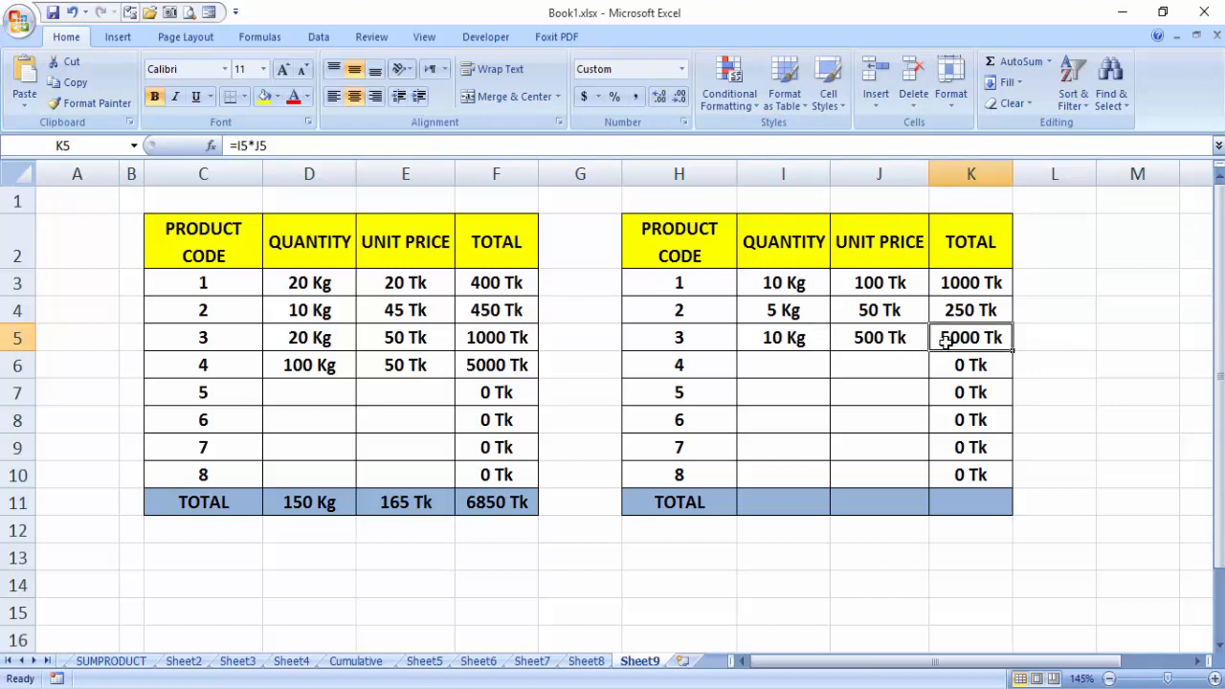
# - Sum rows 3 to 10 of the second table's quantity, unit price and total columns in I11, J11 and K11 with AutoSum
pyautogui.click(784, 502)
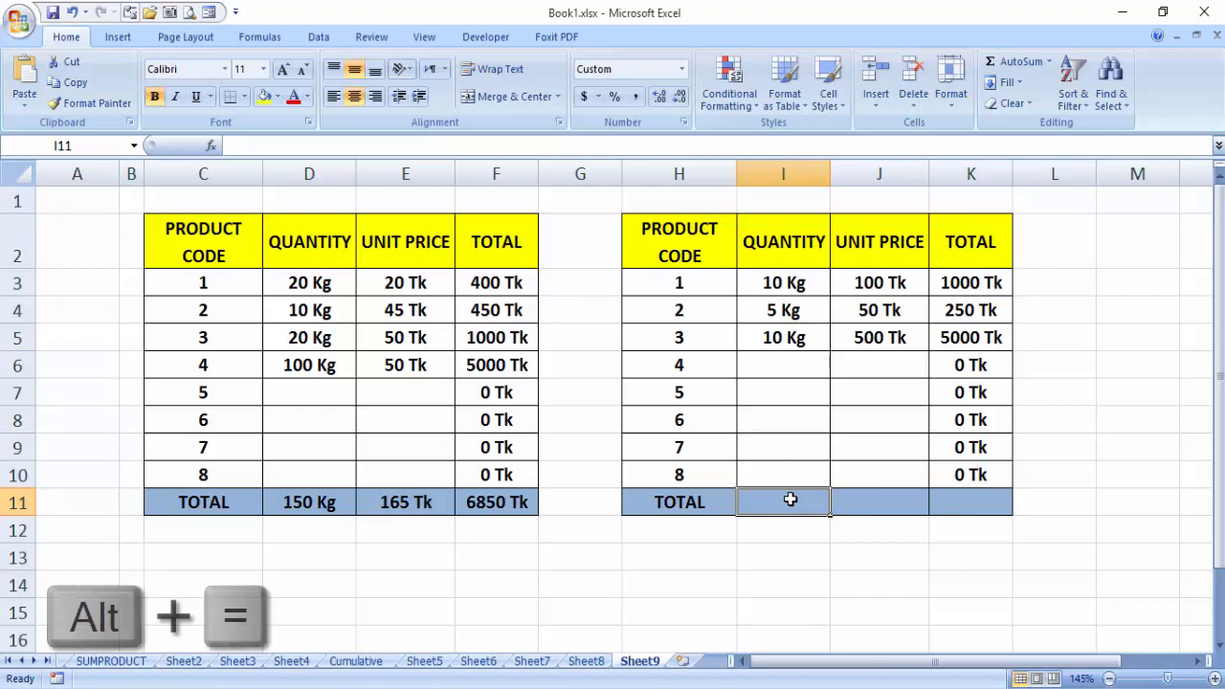
pyautogui.hotkey('alt', '=')
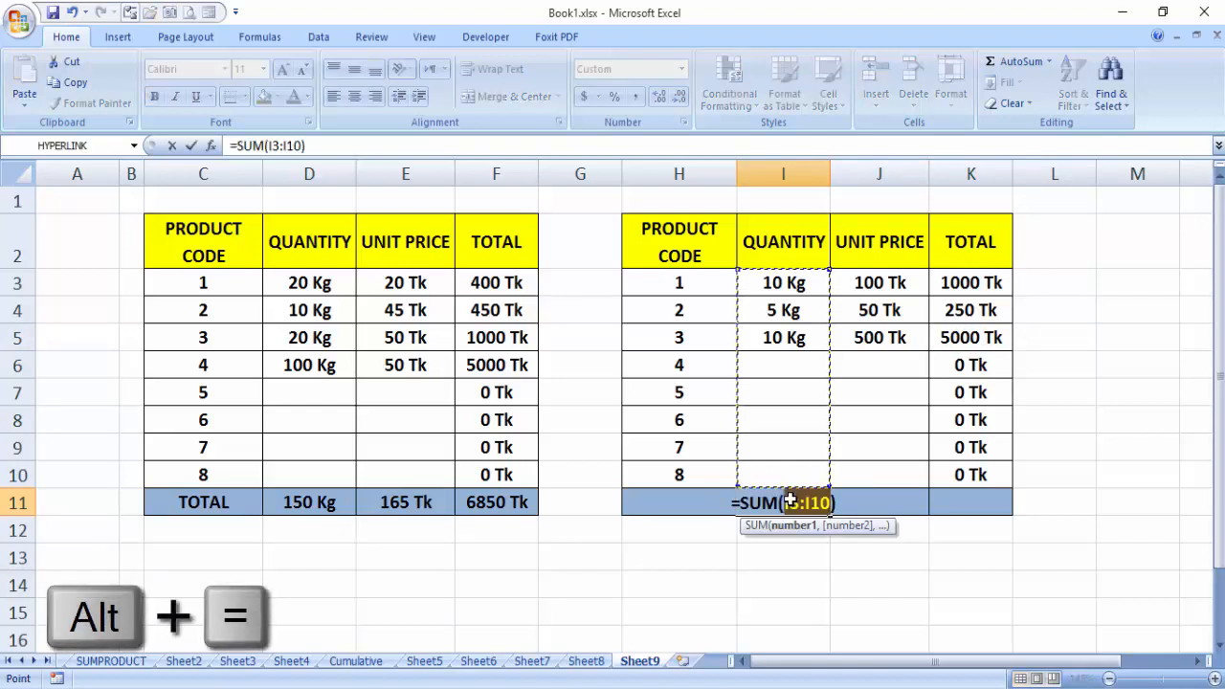
pyautogui.press('Return')
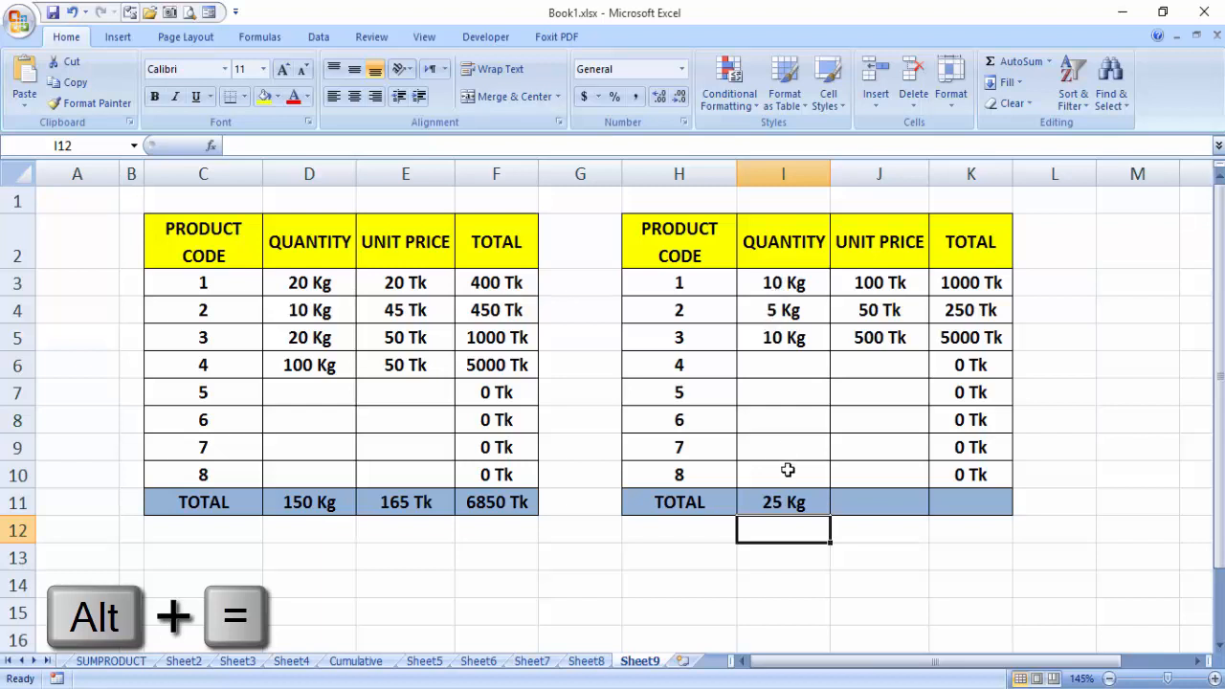
pyautogui.click(873, 504)
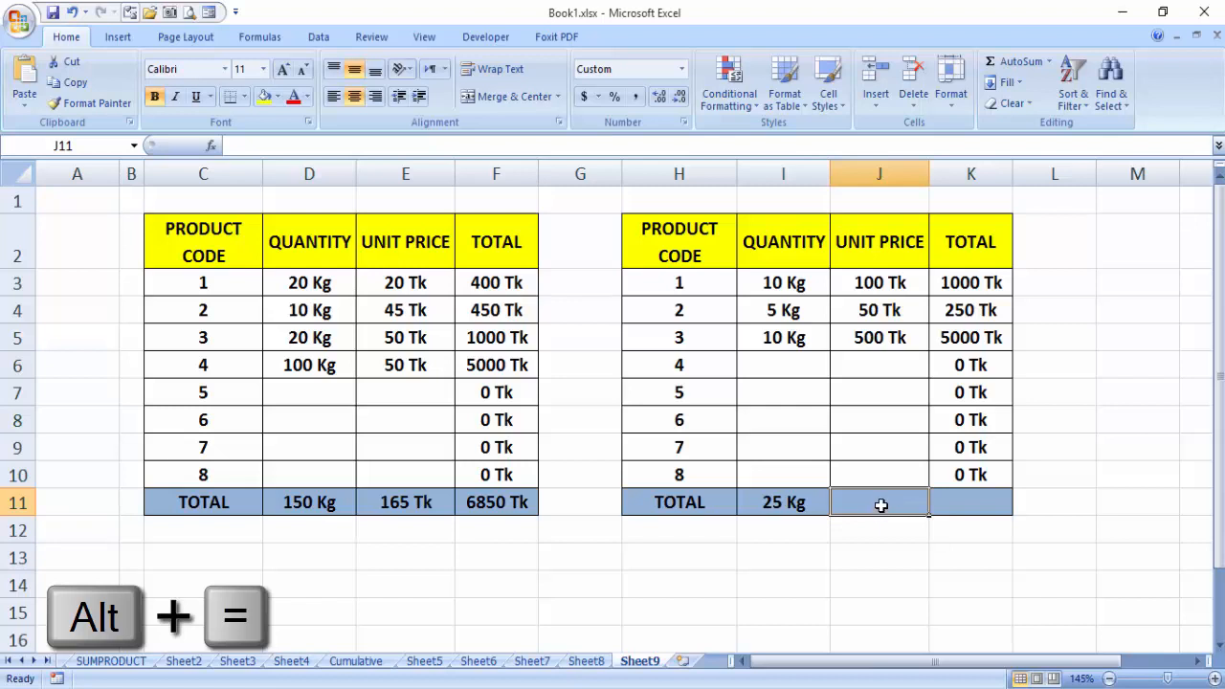
pyautogui.hotkey('alt', '=')
pyautogui.press('Return')
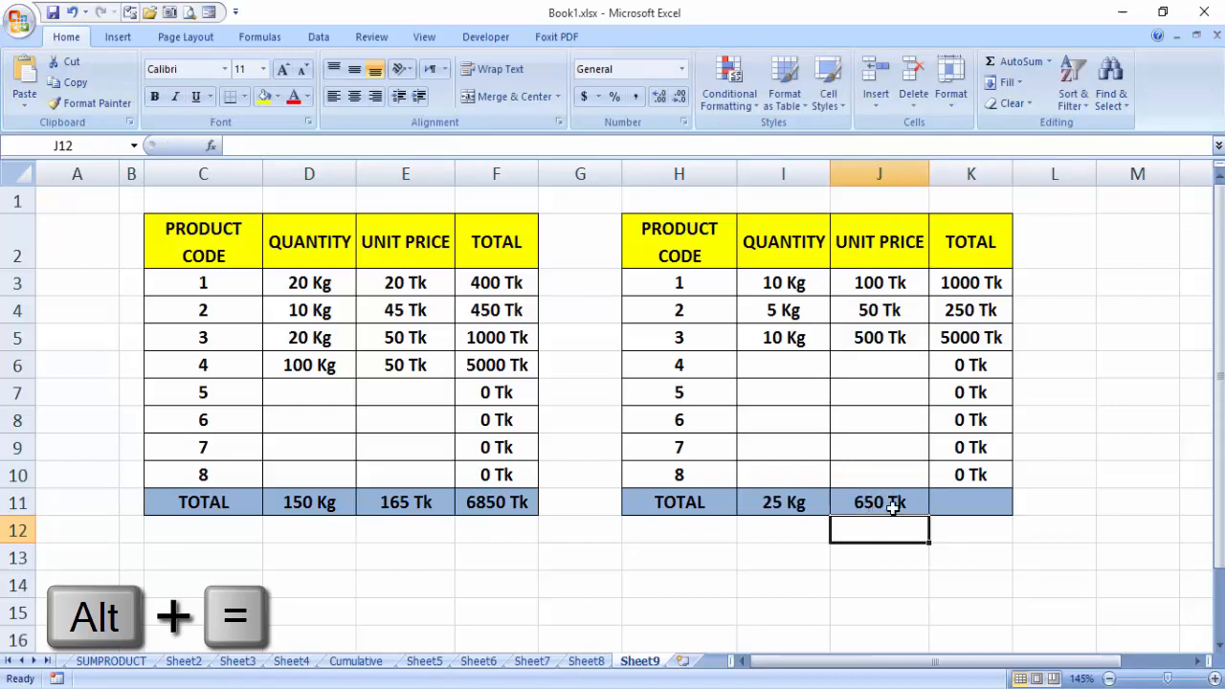
pyautogui.click(987, 500)
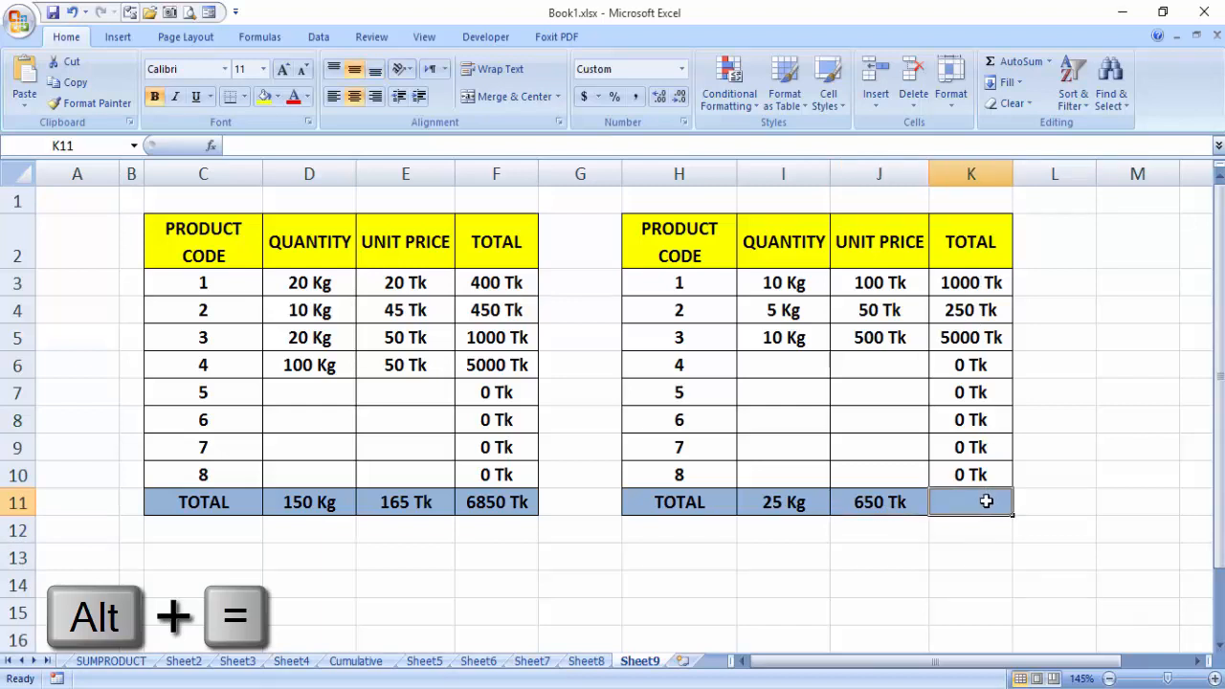
pyautogui.hotkey('alt', '=')
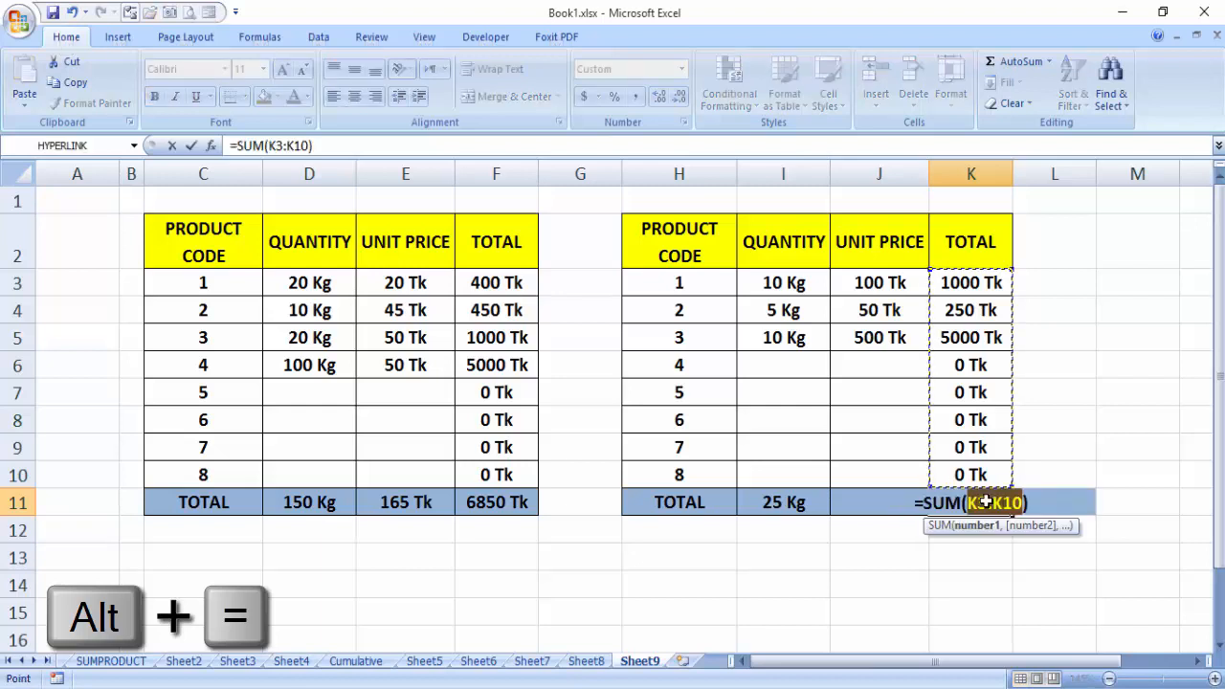
pyautogui.press('Return')
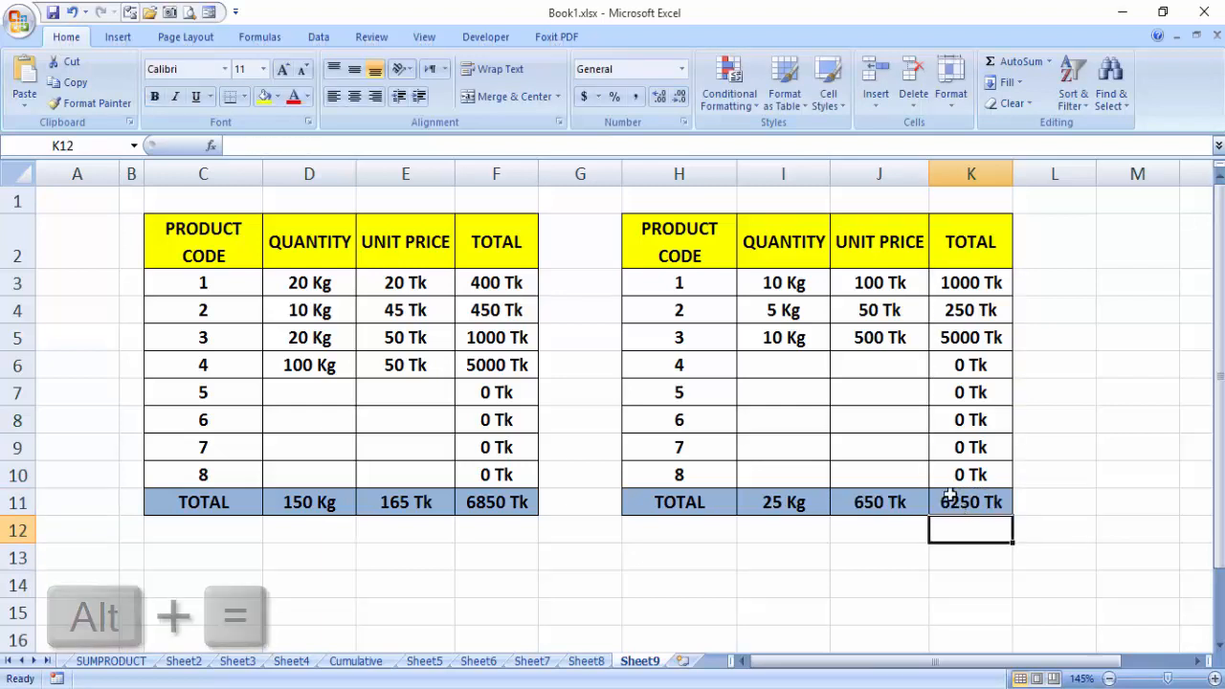
# - Enter quantity 500 in I6 and unit price 50 in J6 for product code 4 of the second table
pyautogui.click(777, 364)
pyautogui.write('500')
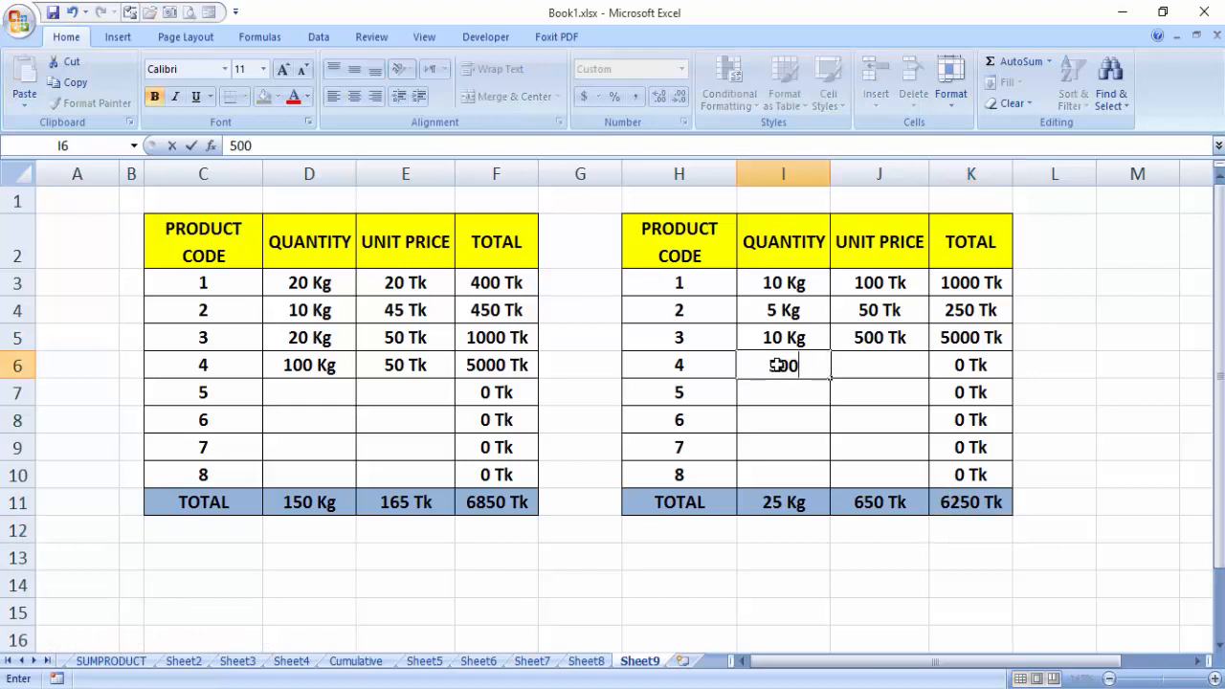
pyautogui.press('Tab')
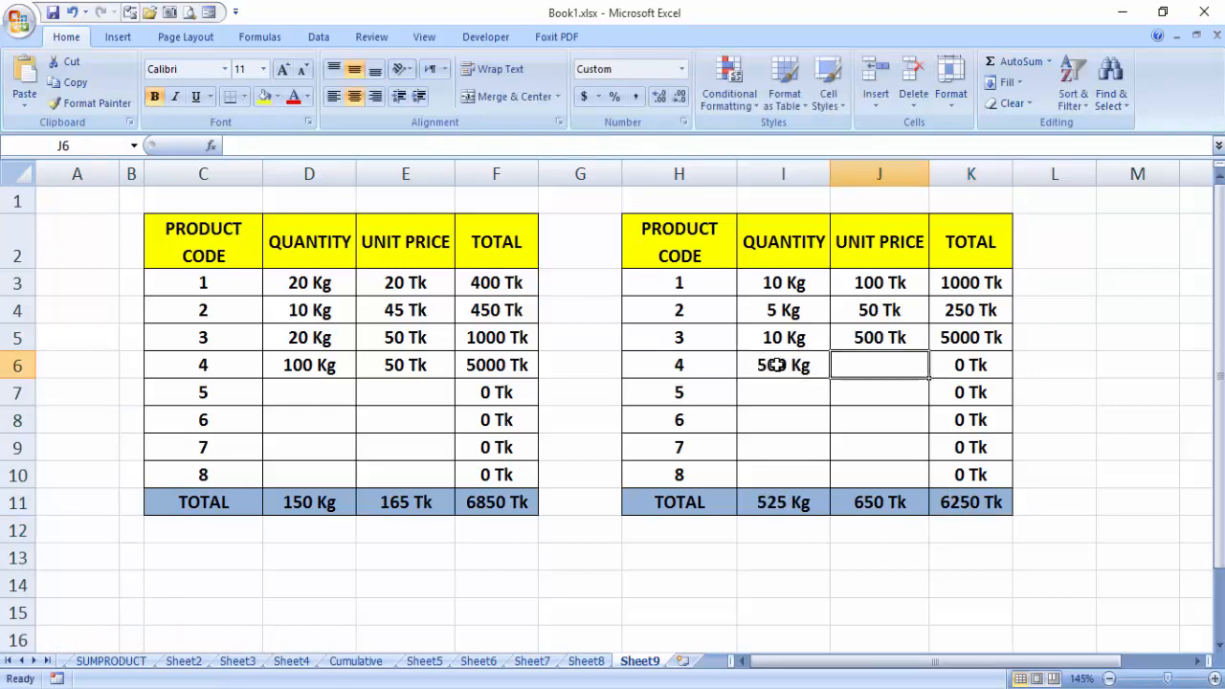
pyautogui.write('50')
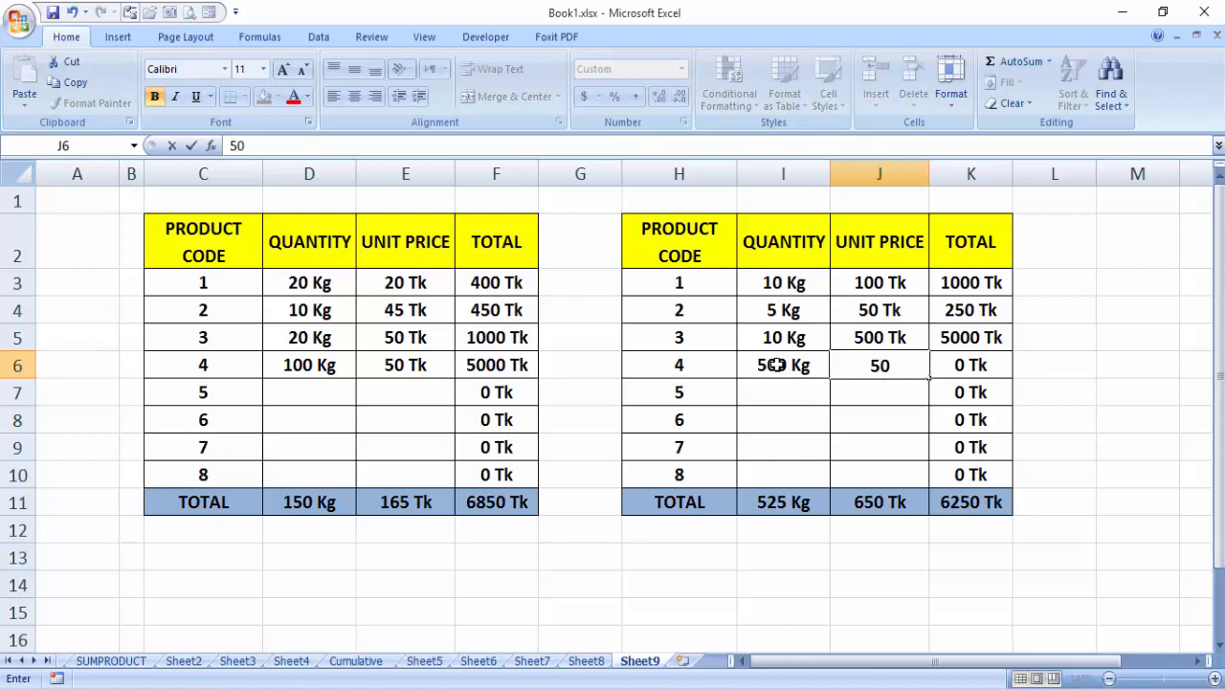
pyautogui.press('Tab')
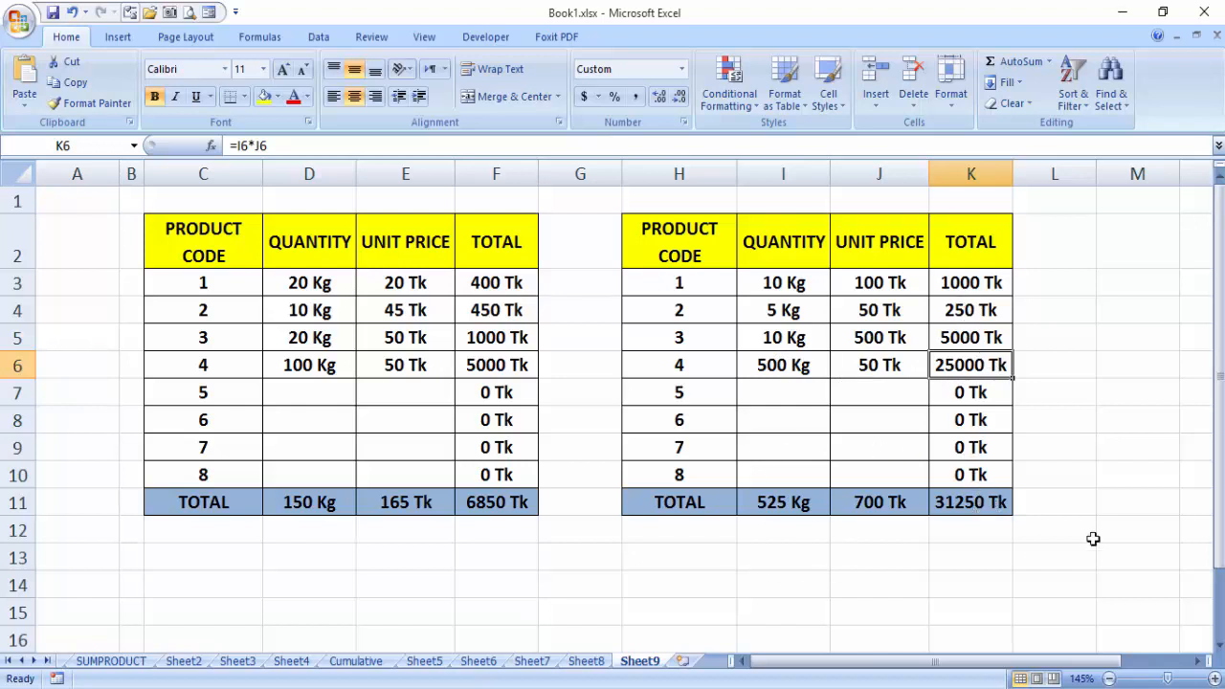
# - Enter quantity 800 in I7 and unit price 10 in J7 for product code 5 of the second table
pyautogui.click(762, 394)
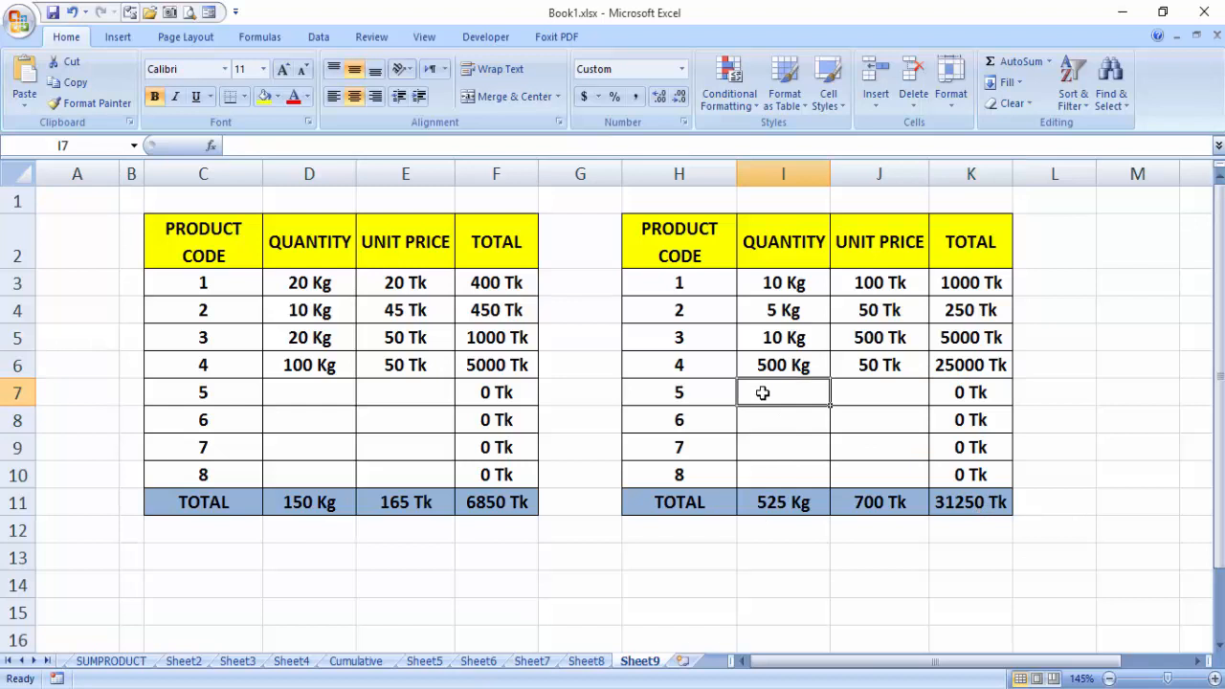
pyautogui.write('800')
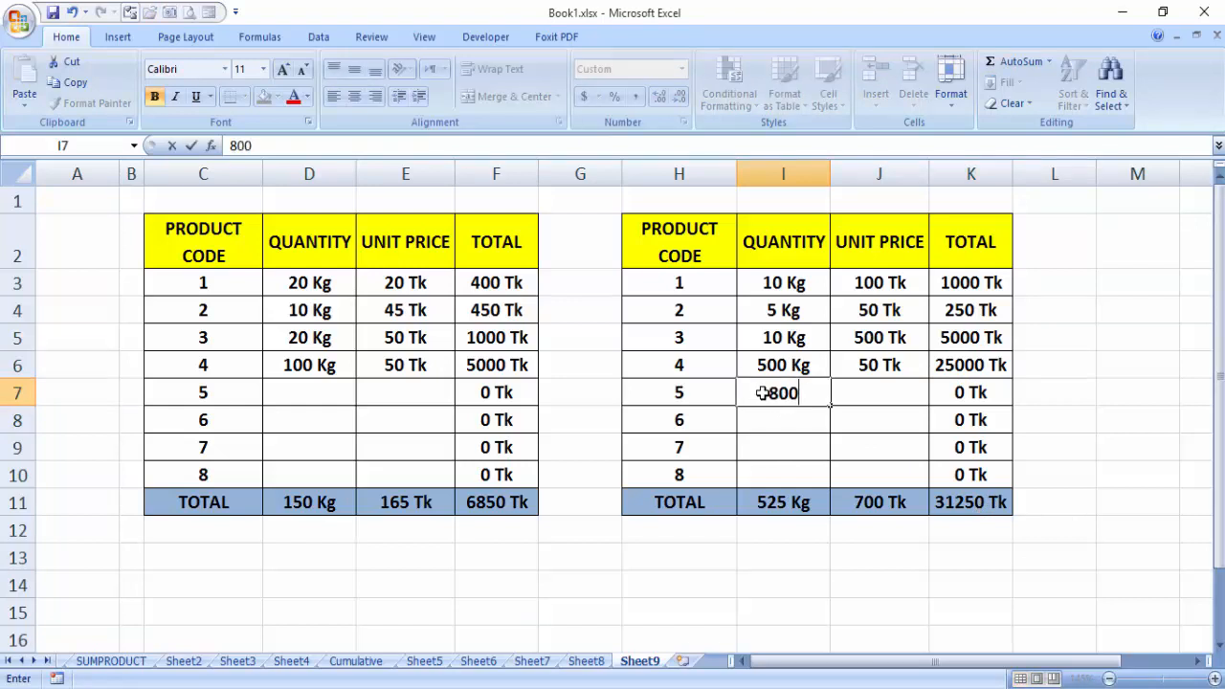
pyautogui.press('Tab')
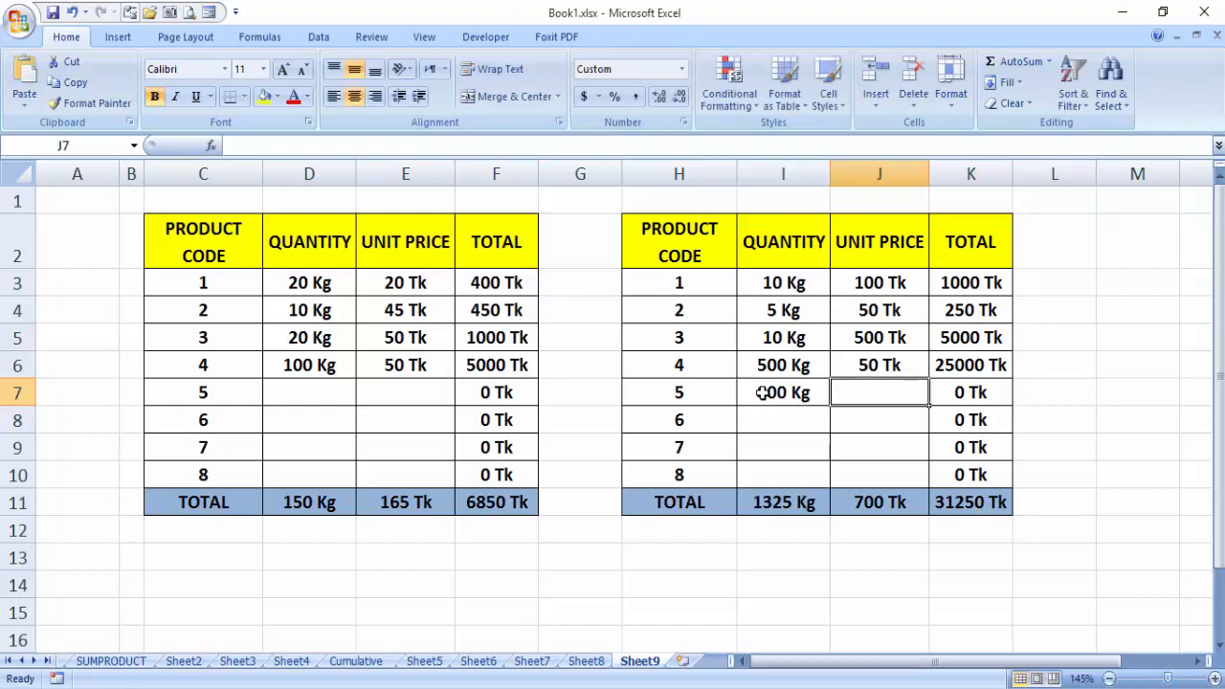
pyautogui.write('10')
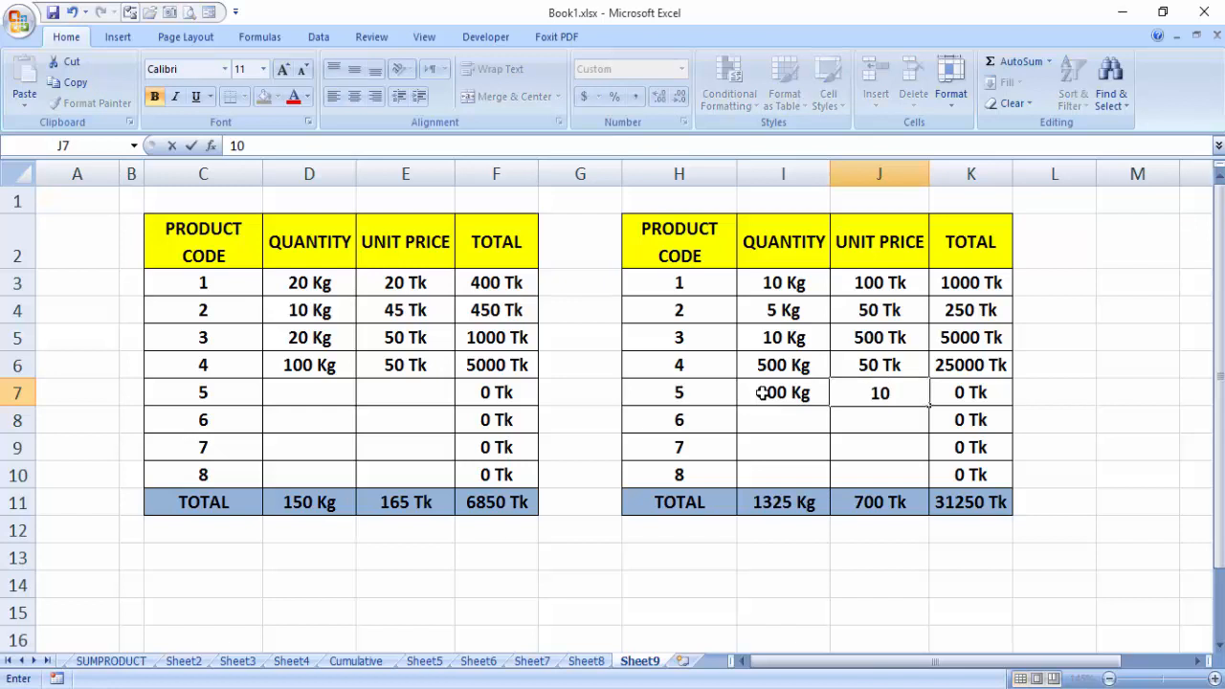
pyautogui.press('Tab')
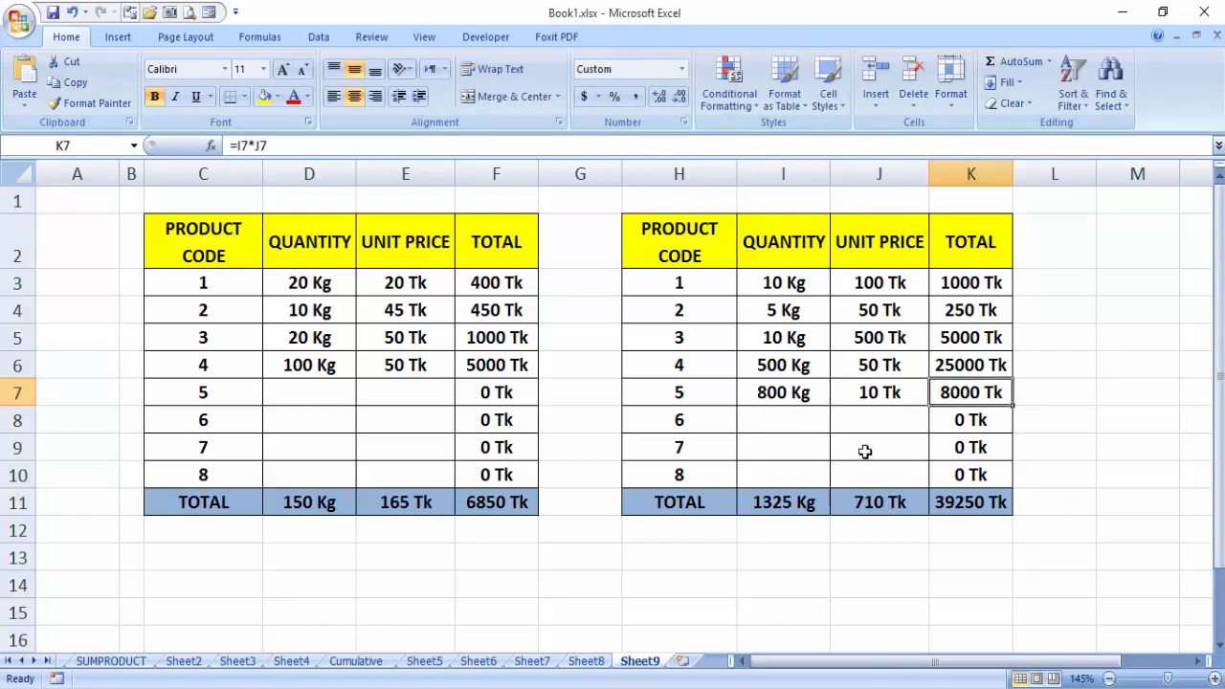